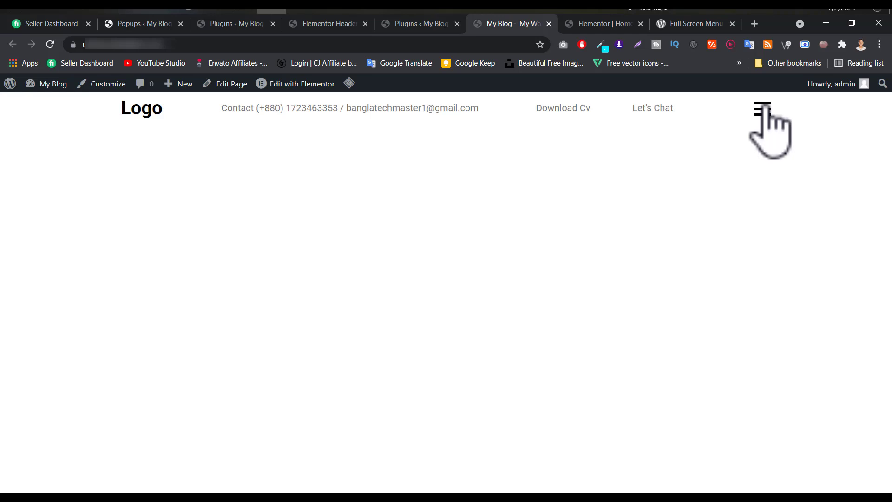
Open and close the full-screen menu in the live page's header repeatedly to examine how it behaves.
{"action": "left_click", "coordinate": [764, 109]}
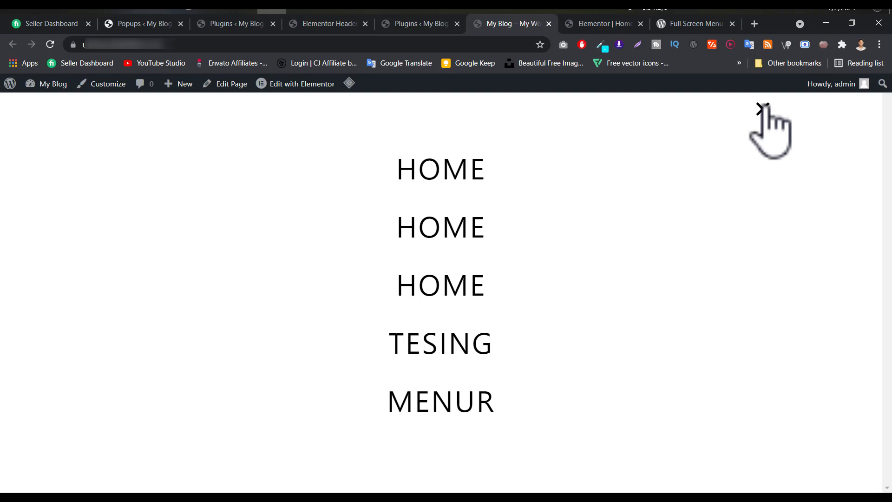
{"action": "left_click", "coordinate": [764, 110]}
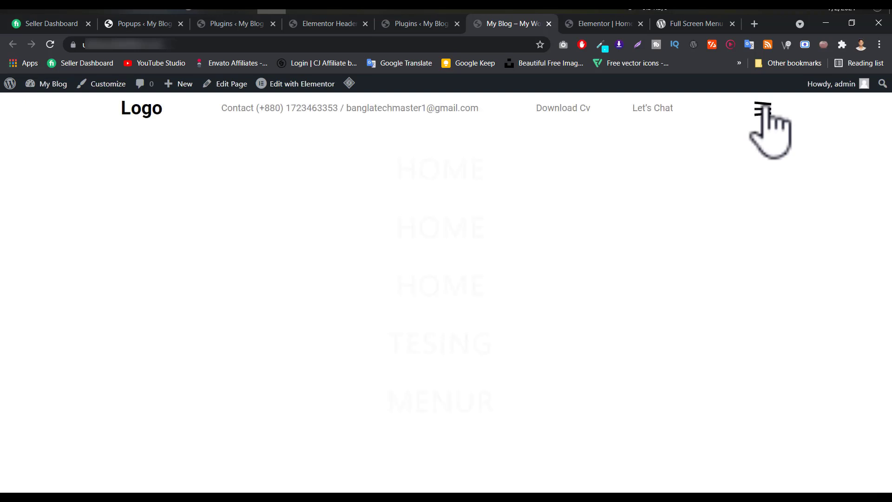
{"action": "left_click", "coordinate": [764, 110]}
{"action": "left_click", "coordinate": [765, 110]}
{"action": "left_click", "coordinate": [764, 110]}
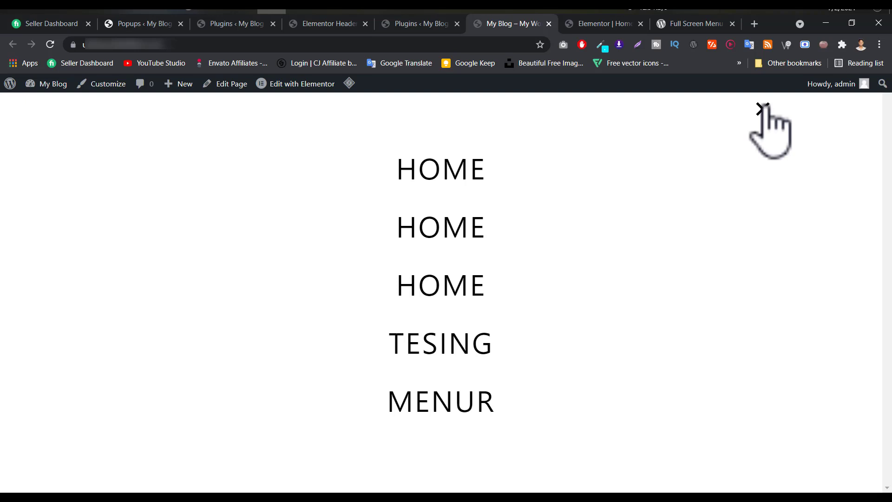
{"action": "left_click", "coordinate": [764, 110]}
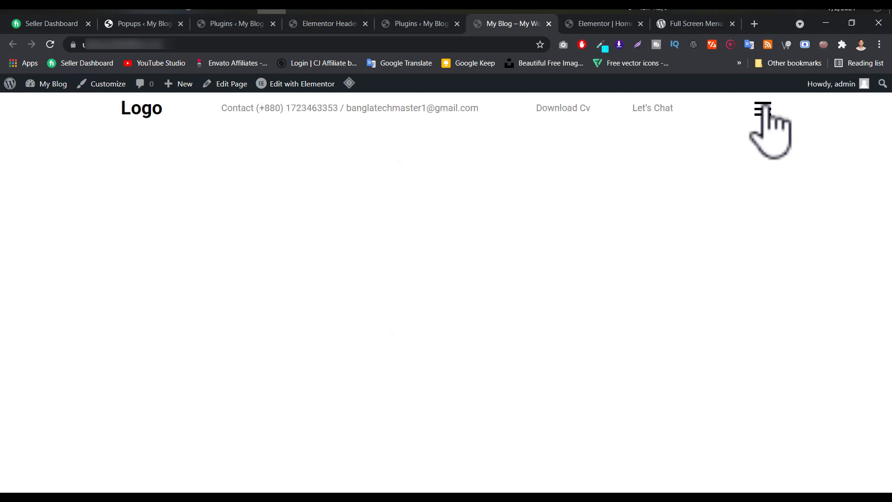
{"action": "left_click", "coordinate": [765, 110]}
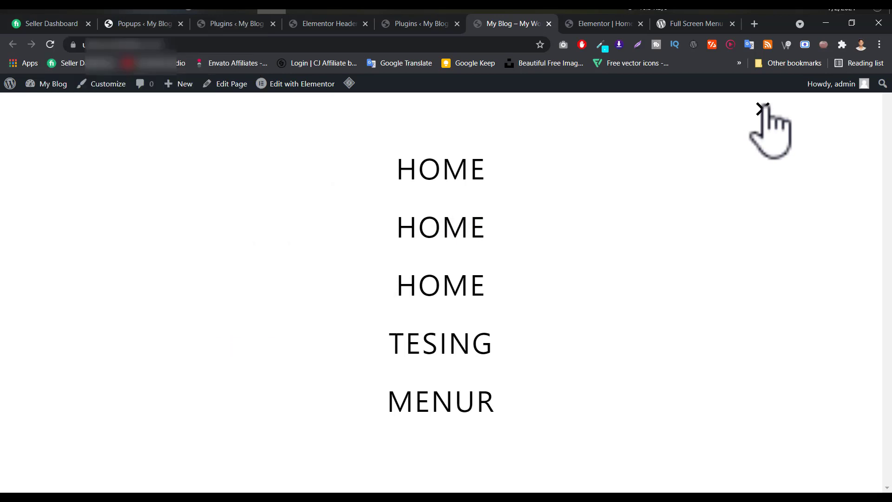
{"action": "left_click", "coordinate": [762, 109]}
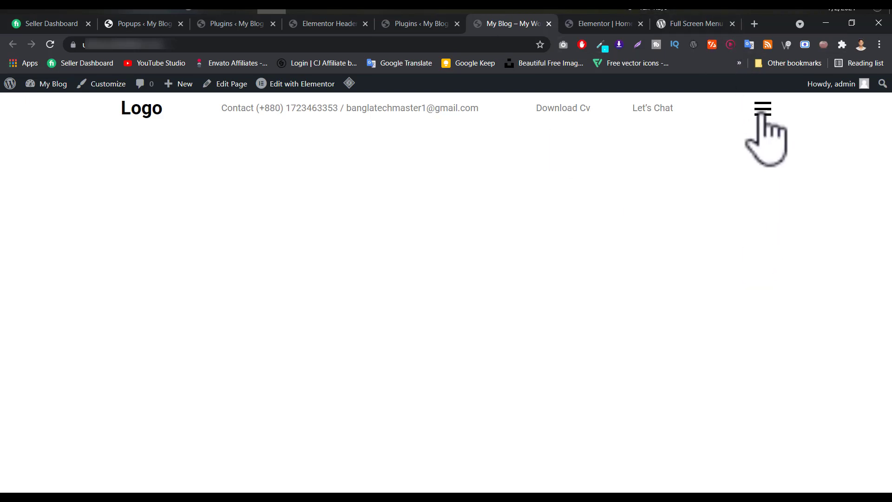
Copy the plugin name "Full Screen Menu for Elementor" from its WordPress plugin directory page.
{"action": "left_click", "coordinate": [693, 28]}
{"action": "scroll", "coordinate": [302, 256], "scroll_direction": "down", "scroll_amount": 3}
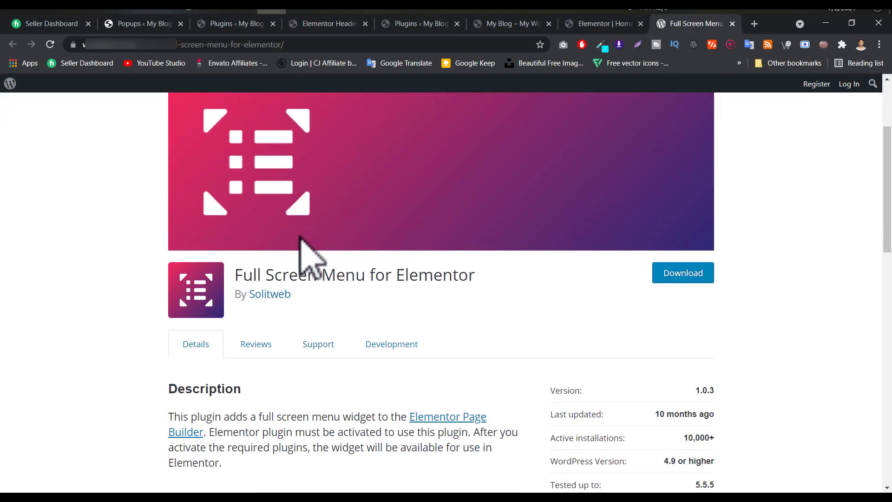
{"action": "triple_click", "coordinate": [296, 247]}
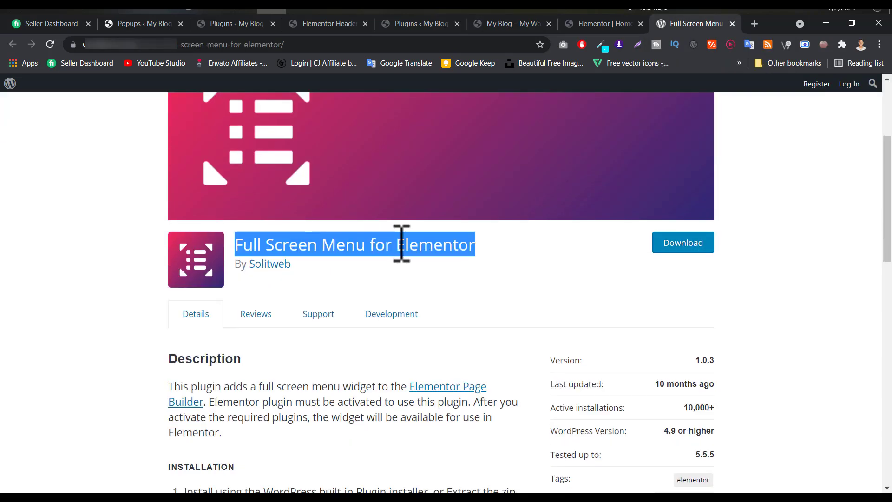
{"action": "right_click", "coordinate": [401, 244]}
{"action": "left_click", "coordinate": [414, 252]}
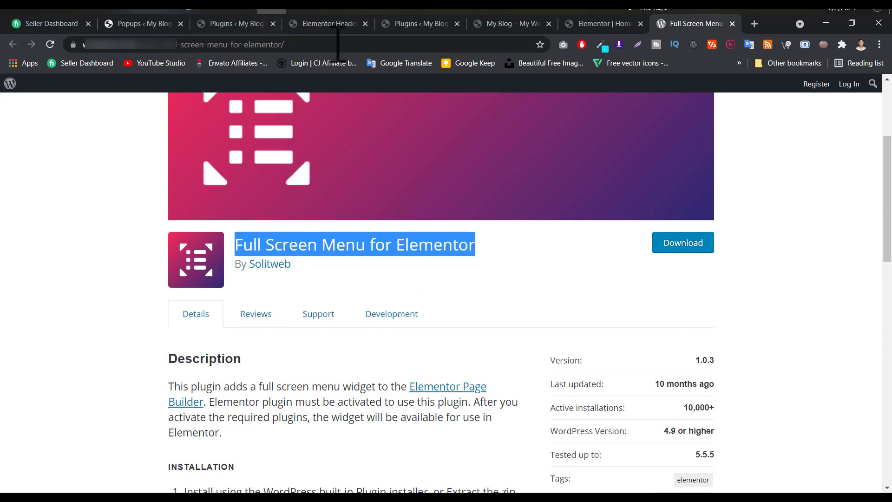
Search for "Full Screen Menu for Elementor" on the site's Add Plugins page and examine its entry.
{"action": "left_click", "coordinate": [235, 23]}
{"action": "scroll", "coordinate": [216, 253], "scroll_direction": "down", "scroll_amount": 2}
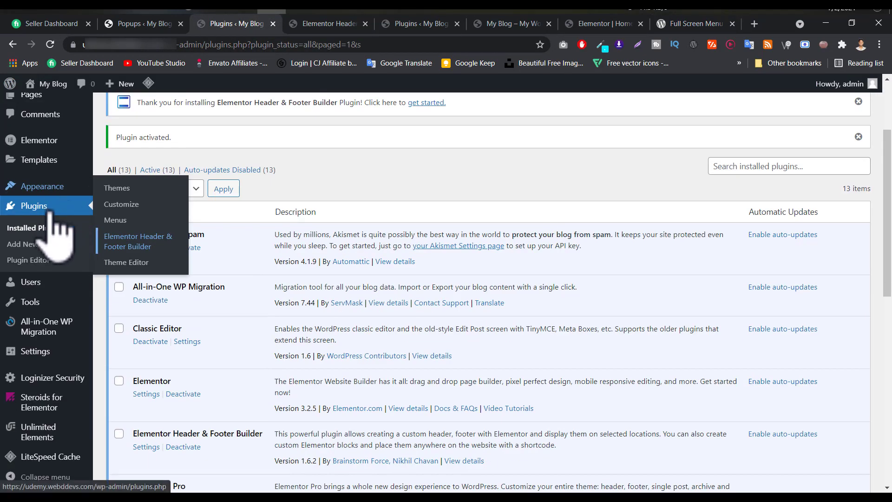
{"action": "left_click", "coordinate": [35, 244], "text": "ctrl"}
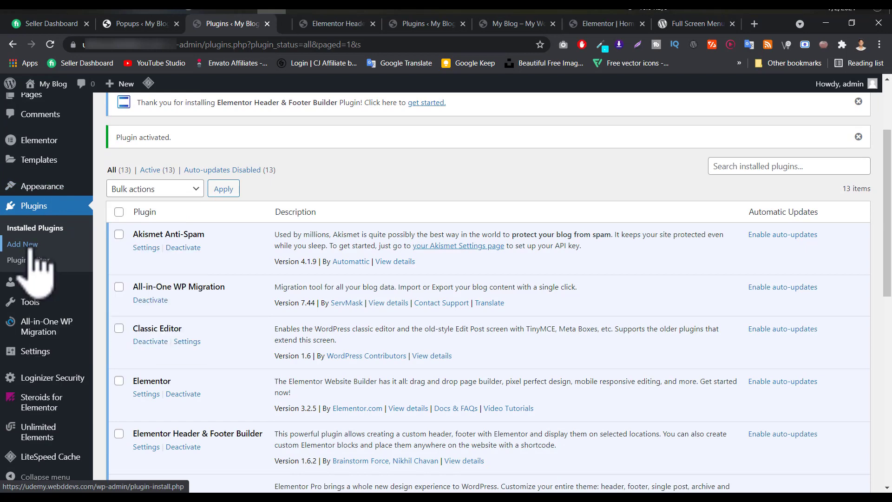
{"action": "key", "text": "ctrl+Tab"}
{"action": "left_click", "coordinate": [768, 146]}
{"action": "key", "text": "ctrl+v"}
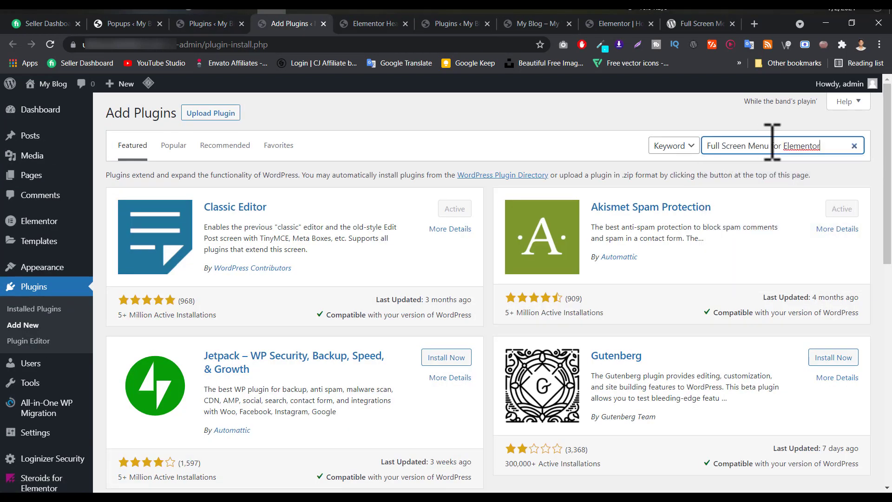
{"action": "left_click_drag", "start_coordinate": [354, 210], "coordinate": [206, 211]}
{"action": "left_click", "coordinate": [367, 245]}
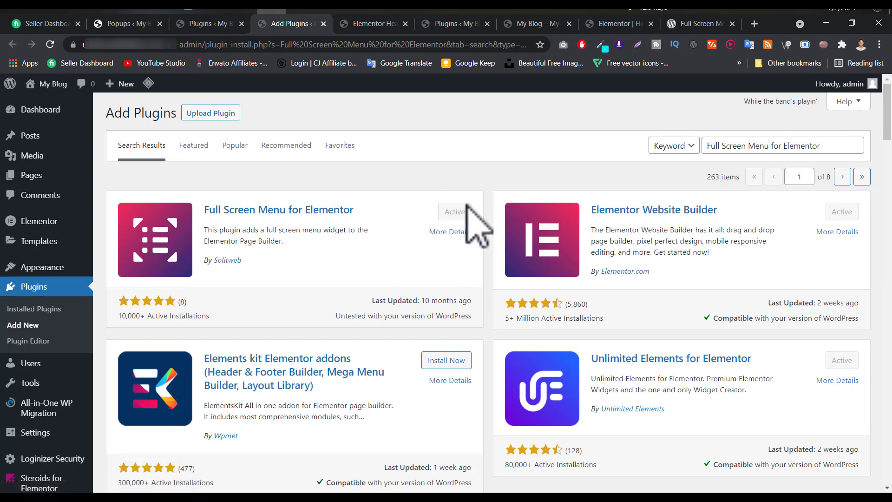
In the Elementor page editor, find the Full Screen Menu widget with "ful" and place it below the existing menu icon in the header's last column.
{"action": "left_click", "coordinate": [368, 23]}
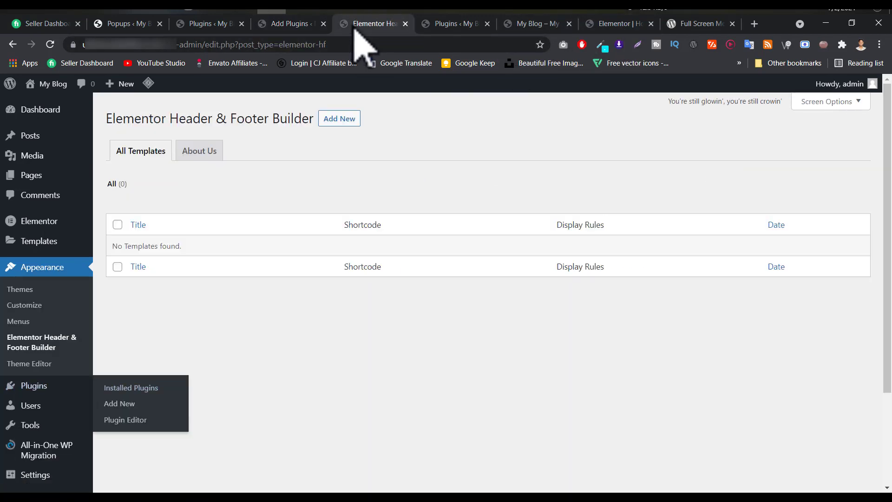
{"action": "left_click", "coordinate": [620, 23]}
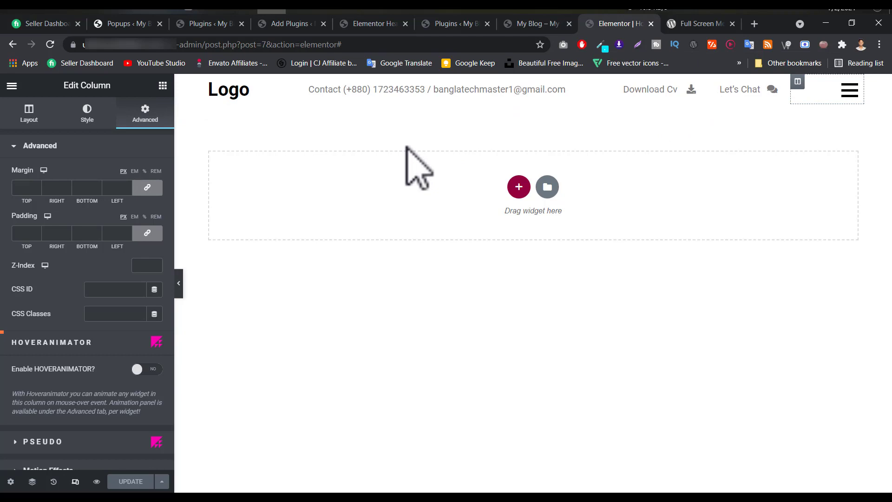
{"action": "left_click", "coordinate": [163, 85]}
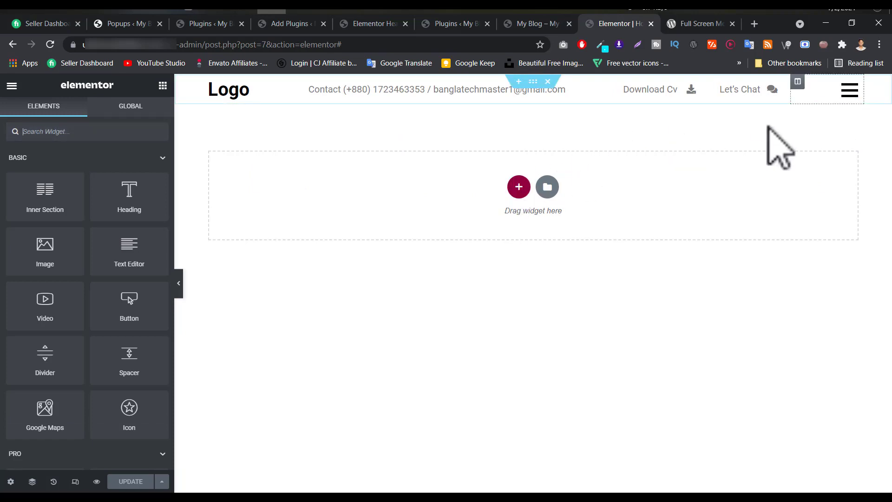
{"action": "left_click", "coordinate": [45, 134]}
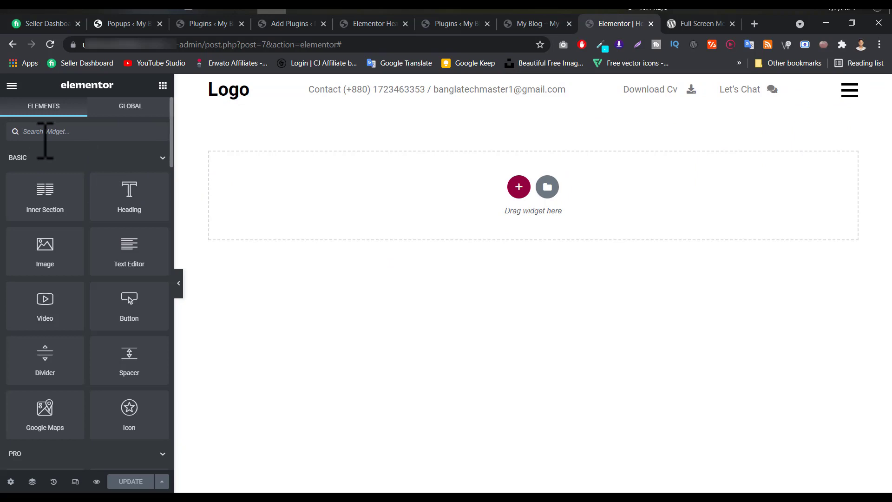
{"action": "type", "text": "ful"}
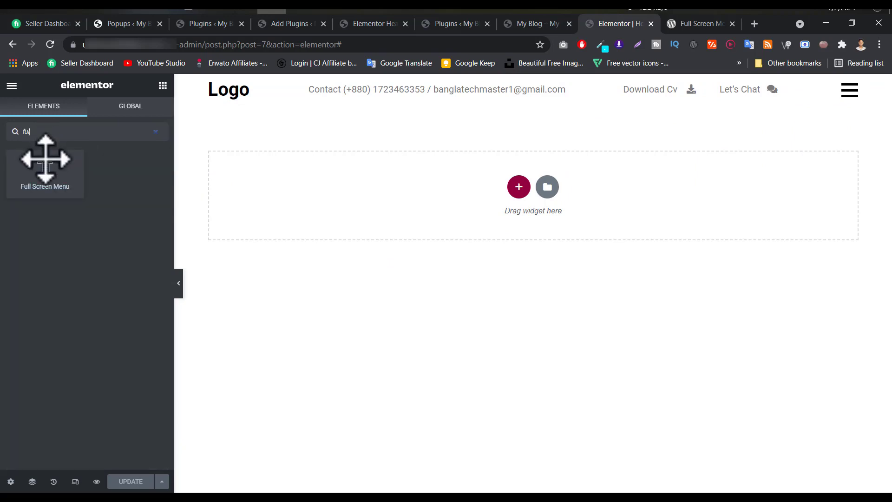
{"action": "left_click_drag", "start_coordinate": [40, 175], "coordinate": [856, 114]}
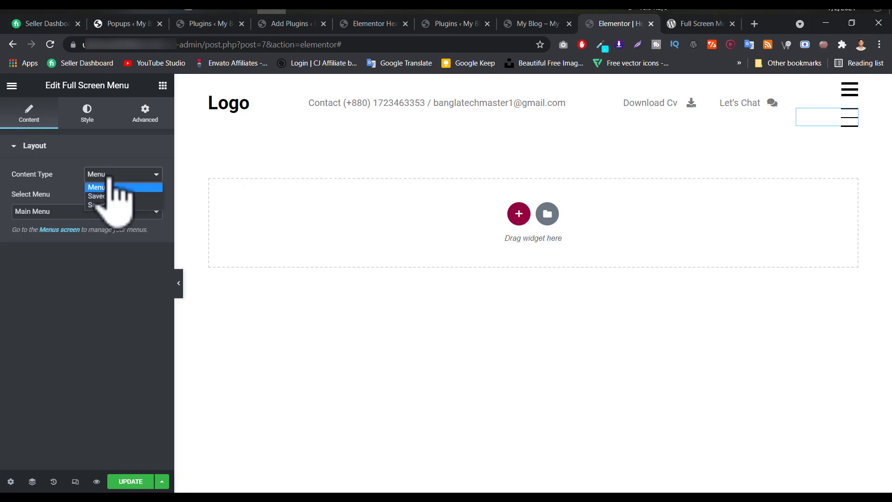
Set the Full Screen Menu widget's content type to Menu and its source menu to Main Menu.
{"action": "left_click", "coordinate": [112, 186]}
{"action": "left_click", "coordinate": [75, 212]}
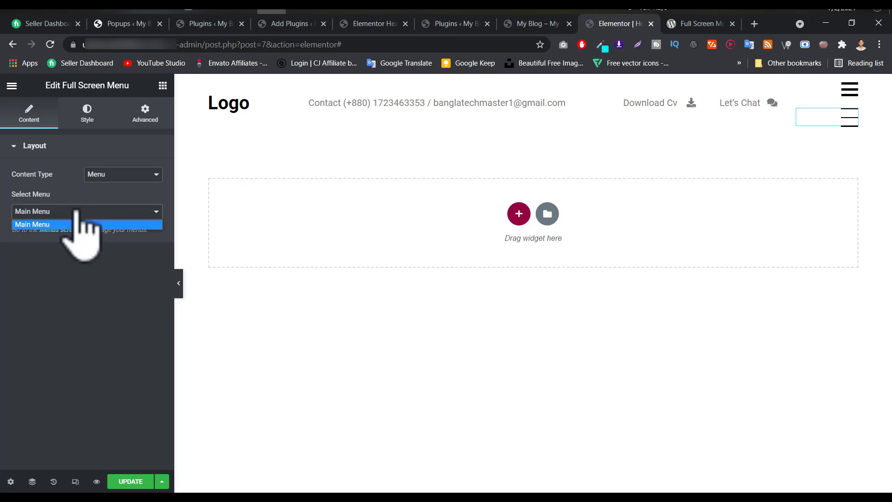
{"action": "left_click", "coordinate": [30, 225]}
{"action": "left_click", "coordinate": [41, 216]}
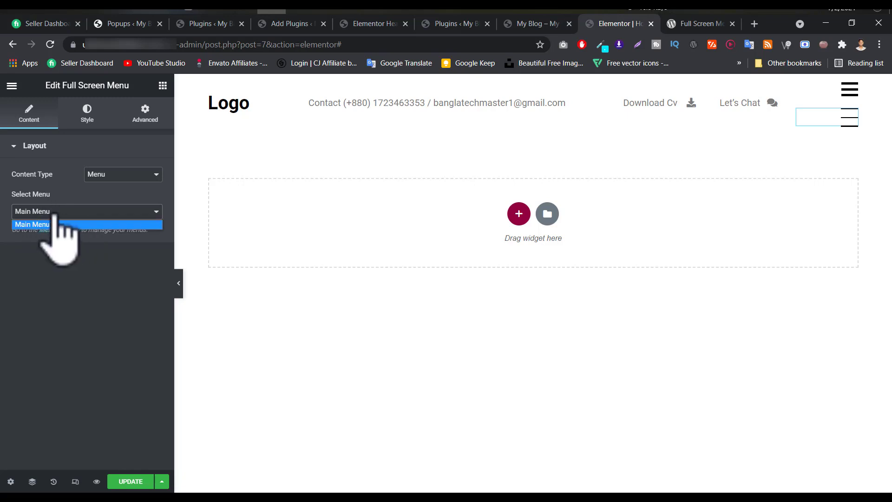
{"action": "left_click", "coordinate": [95, 229]}
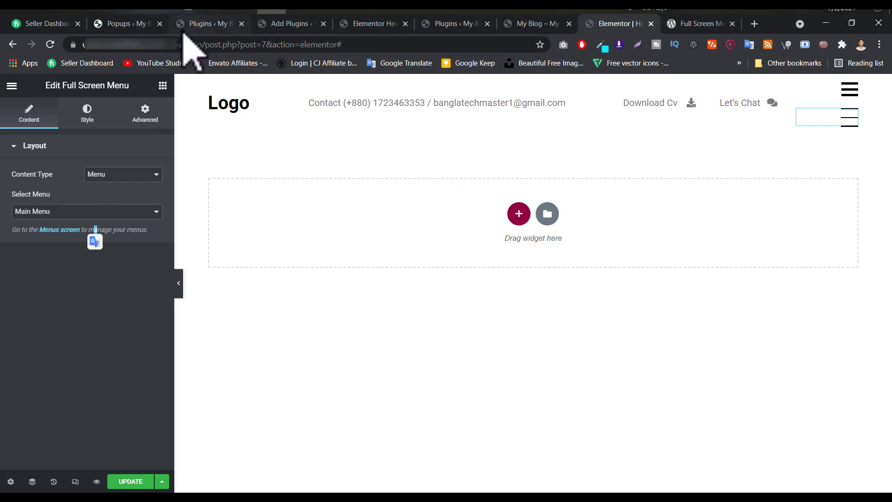
Open the WordPress Menus page and review the name, items and display location of Main Menu.
{"action": "left_click", "coordinate": [116, 28]}
{"action": "mouse_move", "coordinate": [65, 243]}
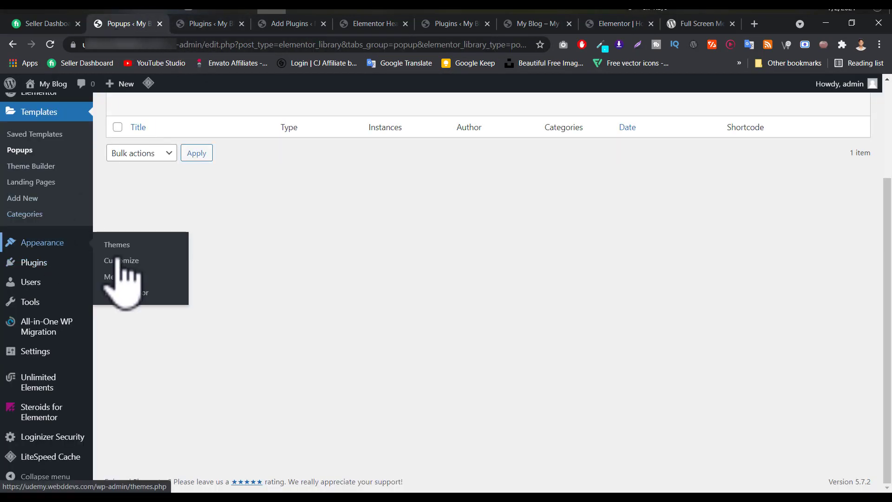
{"action": "left_click", "coordinate": [128, 277]}
{"action": "scroll", "coordinate": [511, 246], "scroll_direction": "down", "scroll_amount": 1}
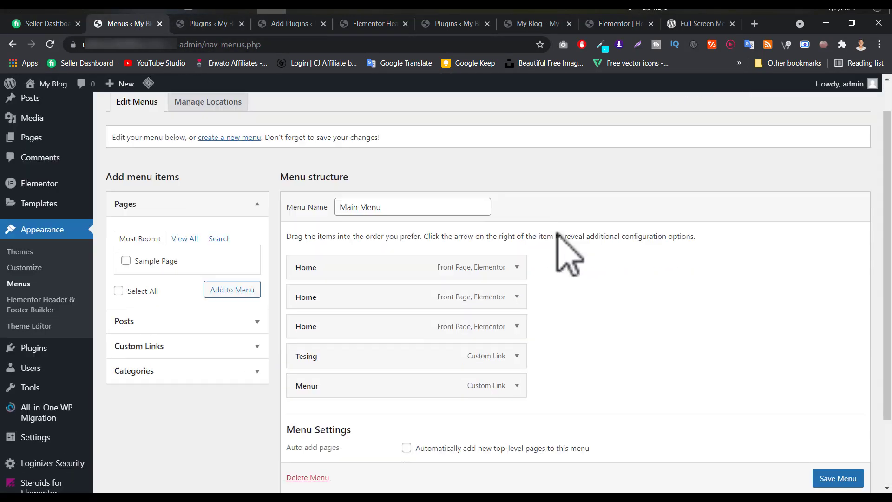
{"action": "scroll", "coordinate": [381, 246], "scroll_direction": "up", "scroll_amount": 1}
{"action": "left_click", "coordinate": [403, 251]}
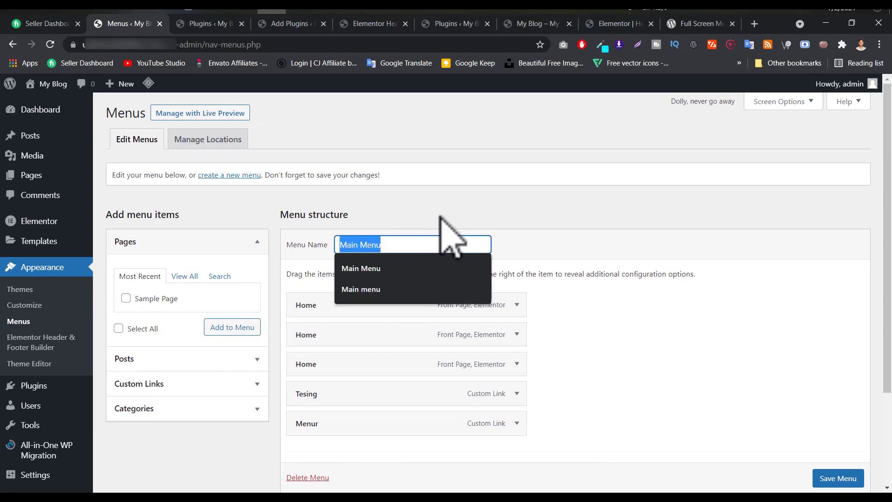
{"action": "left_click", "coordinate": [398, 239]}
{"action": "scroll", "coordinate": [484, 239], "scroll_direction": "down", "scroll_amount": 3}
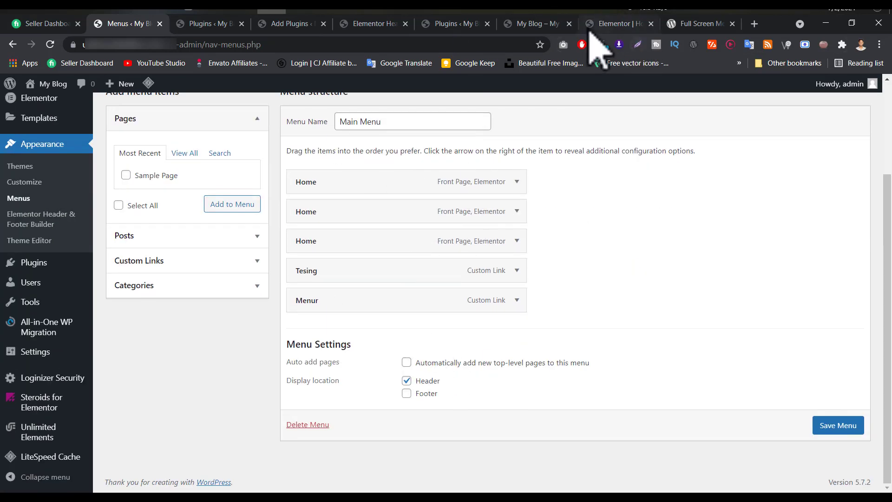
Back in the Elementor editor, style the new widget's toggle button with bar thickness 4 and spacing 10.
{"action": "left_click", "coordinate": [616, 24]}
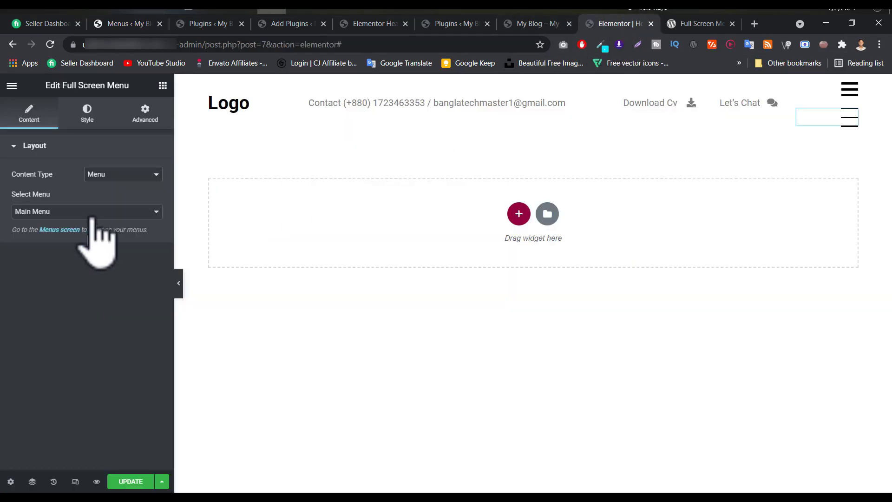
{"action": "left_click", "coordinate": [87, 114]}
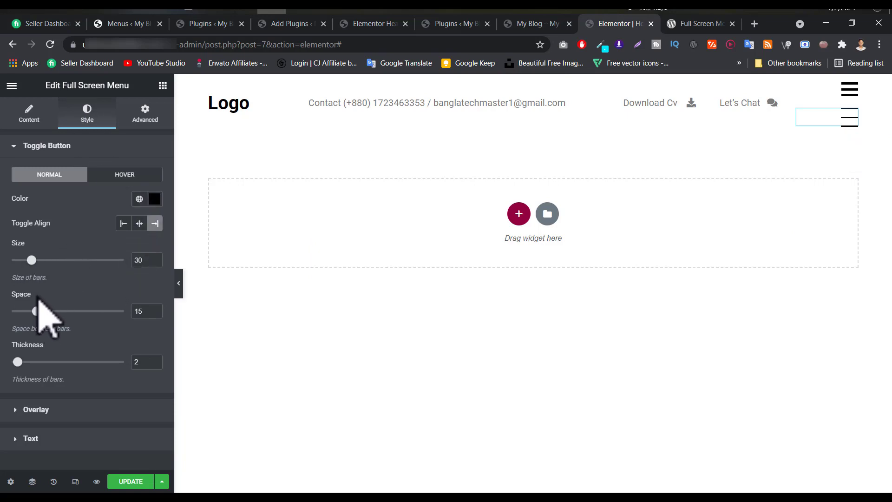
{"action": "double_click", "coordinate": [148, 362]}
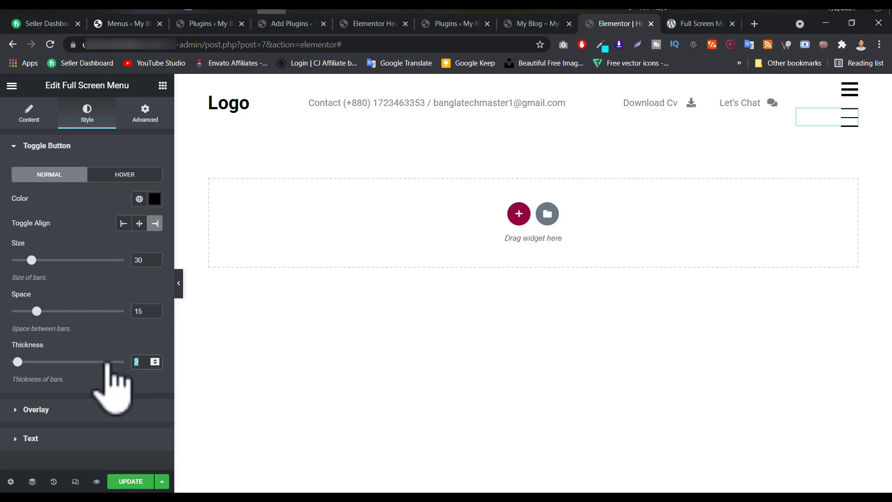
{"action": "type", "text": "4"}
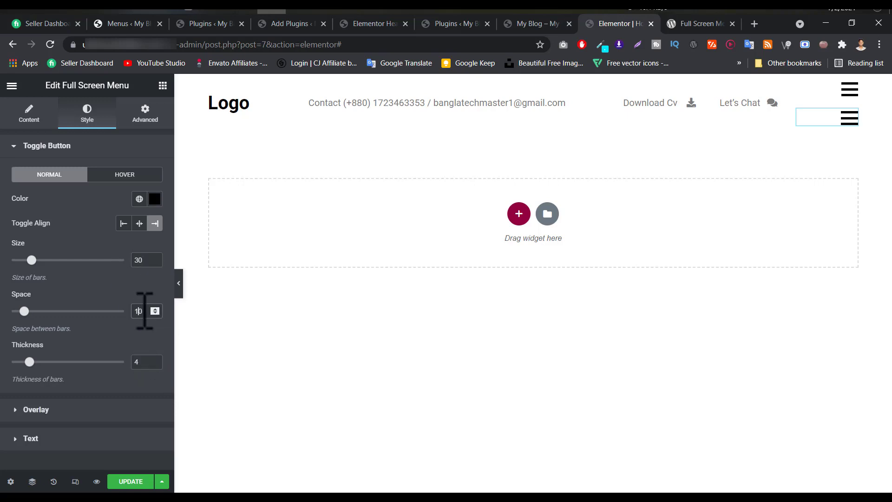
Expand the widget's Overlay style settings and test opening and closing the new full-screen menu in the full-width preview.
{"action": "left_click", "coordinate": [35, 409]}
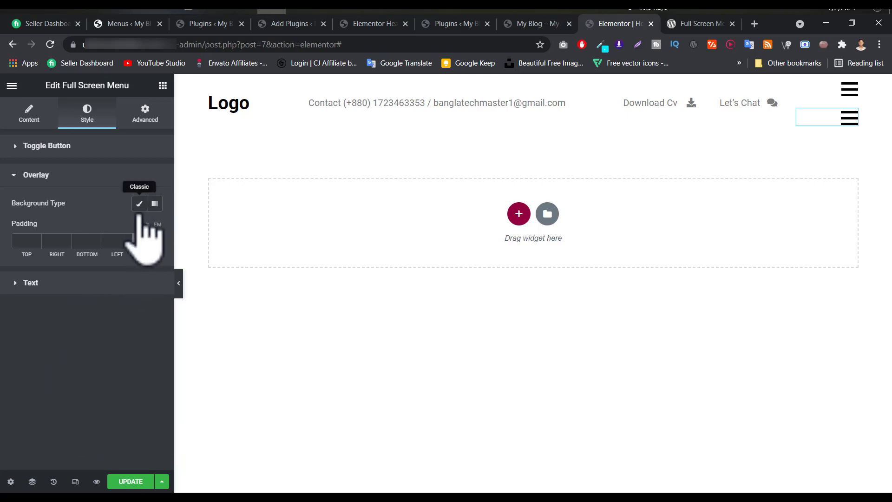
{"action": "left_click", "coordinate": [179, 283]}
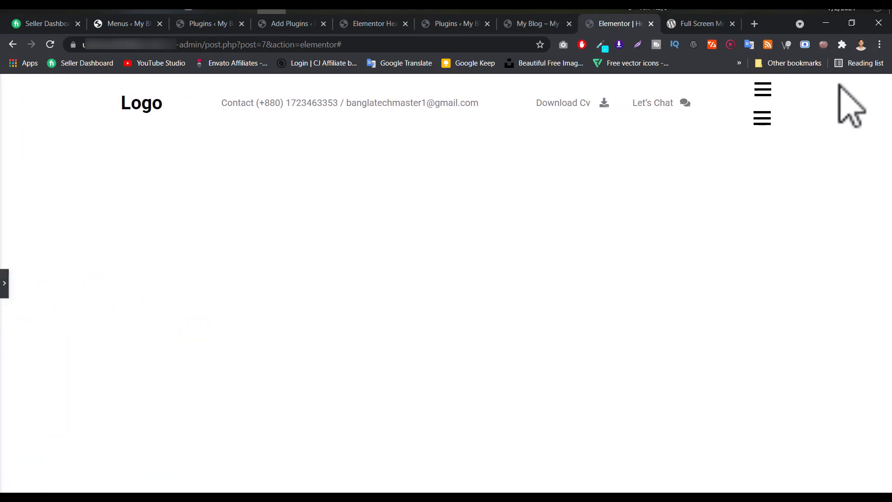
{"action": "left_click", "coordinate": [761, 119]}
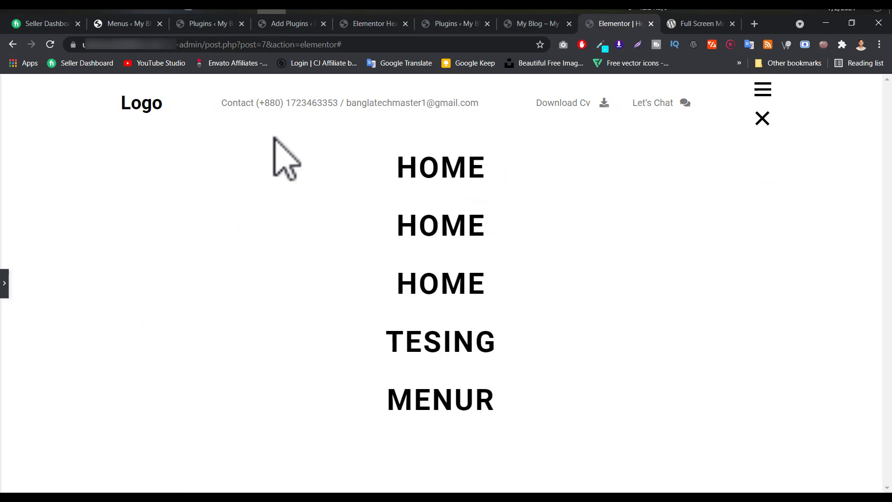
{"action": "left_click", "coordinate": [762, 119]}
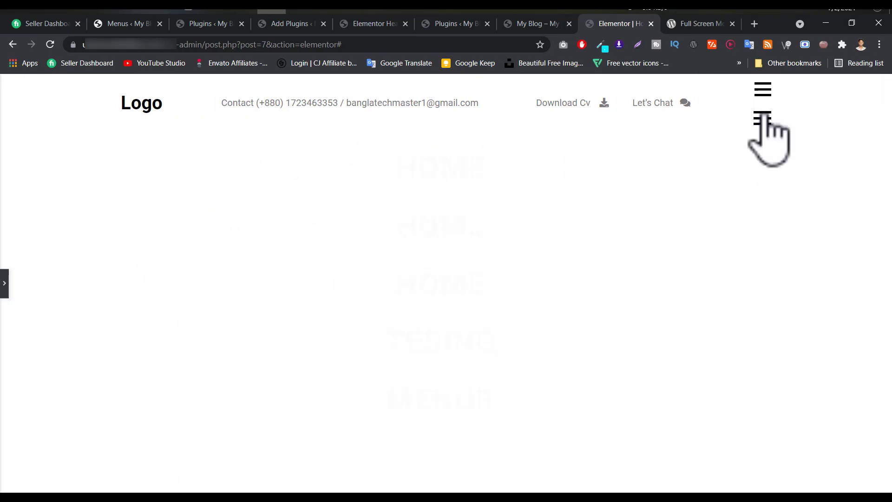
{"action": "left_click", "coordinate": [4, 283]}
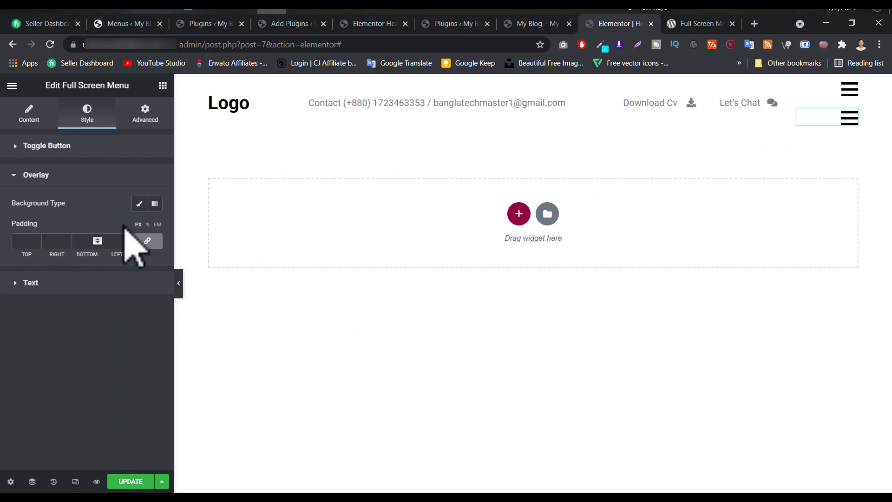
Give the widget's overlay a classic background in bright red.
{"action": "left_click", "coordinate": [139, 203]}
{"action": "left_click", "coordinate": [155, 227]}
{"action": "left_click", "coordinate": [60, 353]}
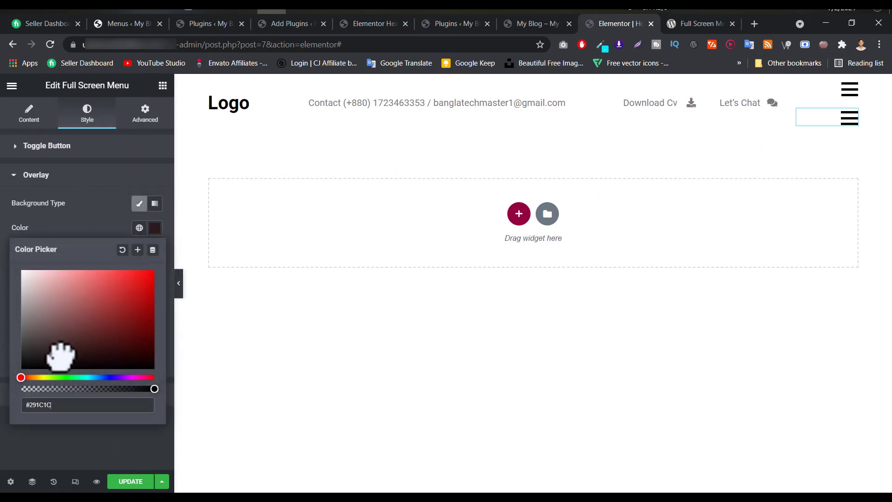
{"action": "left_click", "coordinate": [129, 273]}
{"action": "left_click", "coordinate": [155, 228]}
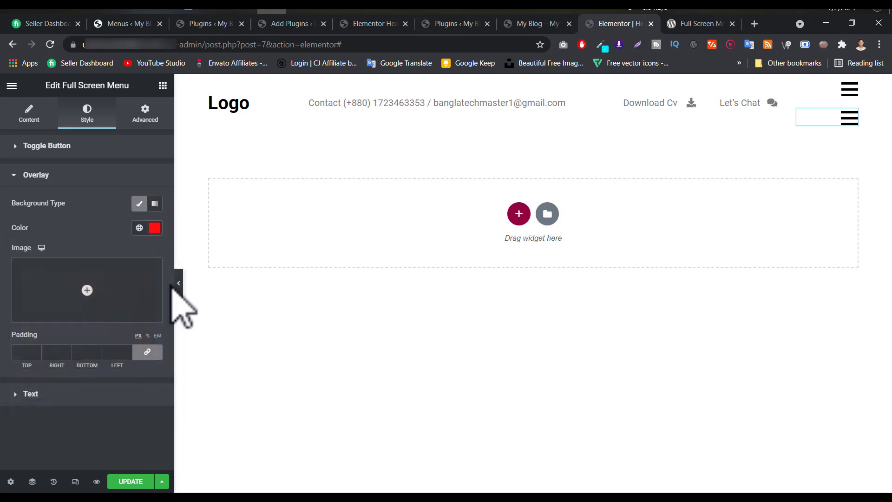
Test opening and closing the full-screen menu in the full-width preview to check its overlay color.
{"action": "left_click", "coordinate": [179, 283]}
{"action": "left_click", "coordinate": [759, 118]}
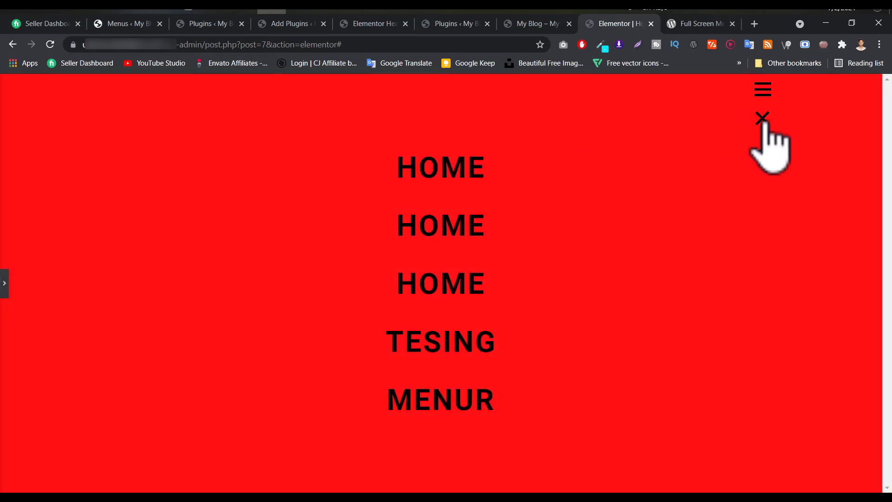
{"action": "left_click", "coordinate": [762, 119]}
{"action": "left_click", "coordinate": [762, 119]}
{"action": "left_click", "coordinate": [762, 120]}
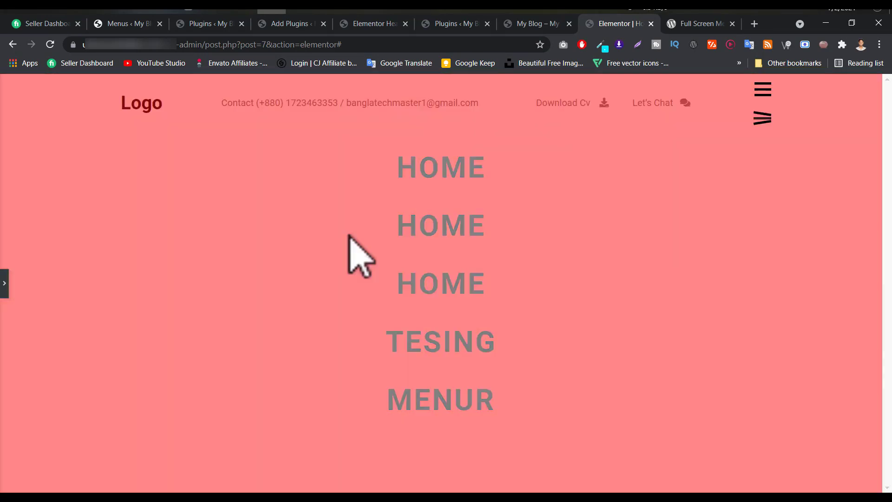
{"action": "left_click", "coordinate": [5, 285]}
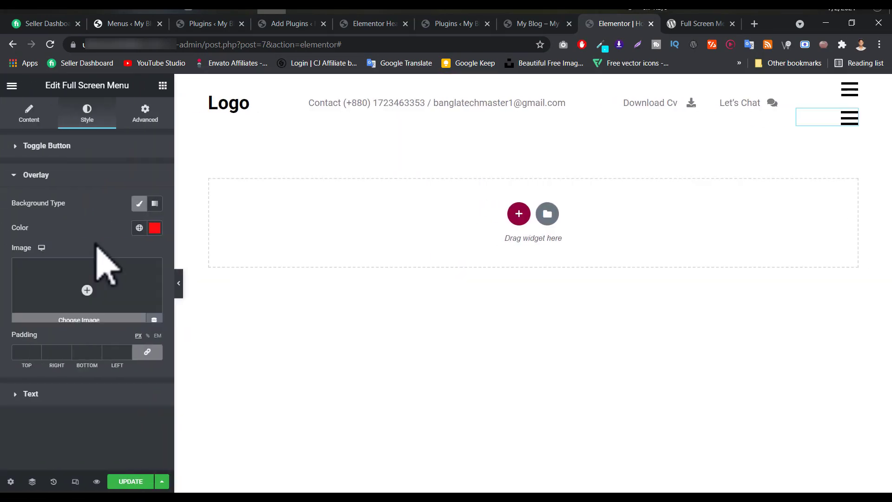
{"action": "left_click", "coordinate": [152, 230]}
{"action": "left_click", "coordinate": [154, 228]}
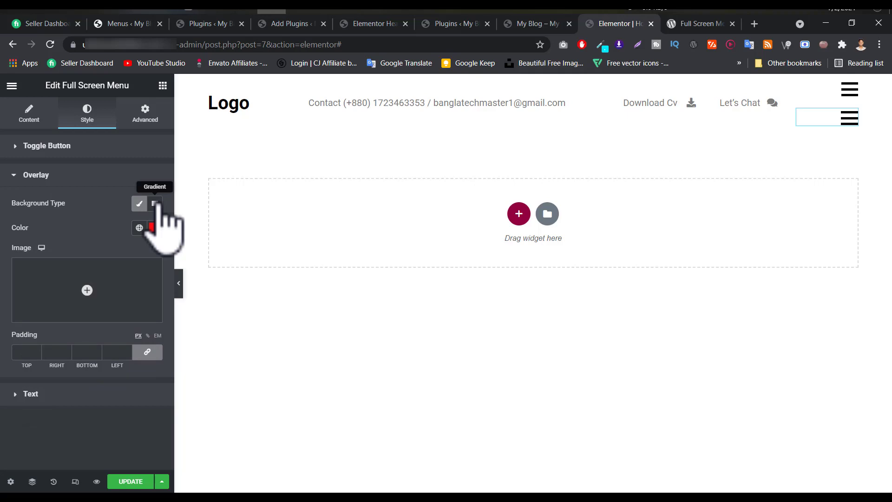
{"action": "mouse_move", "coordinate": [49, 297]}
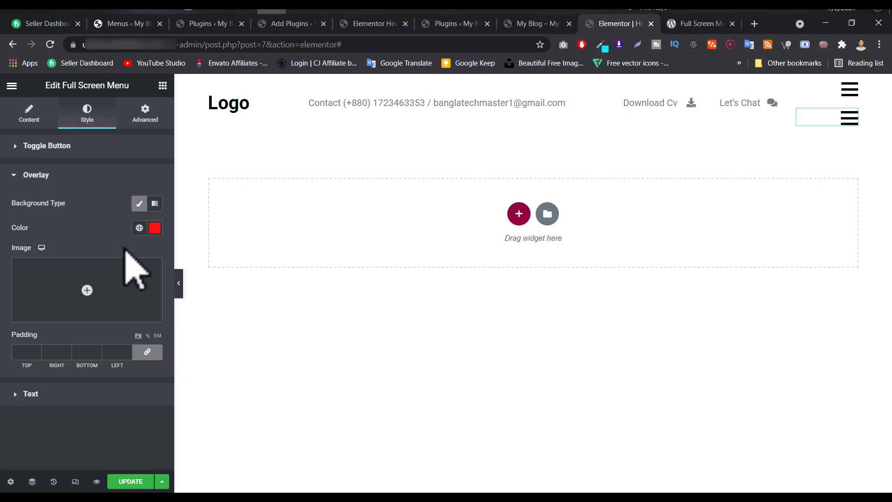
Set the overlay menu's normal text color to #FFFFFF and check the menu items in the full-width preview.
{"action": "left_click", "coordinate": [31, 394]}
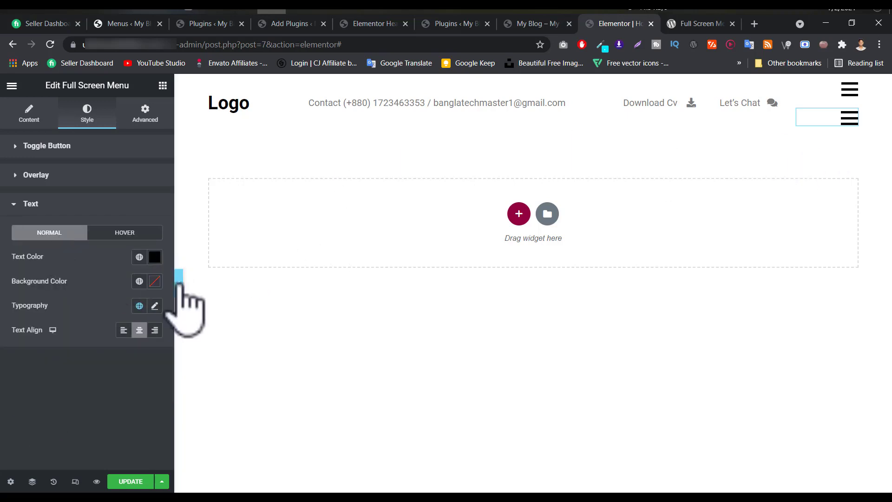
{"action": "left_click", "coordinate": [155, 257]}
{"action": "left_click_drag", "start_coordinate": [103, 293], "coordinate": [14, 297]}
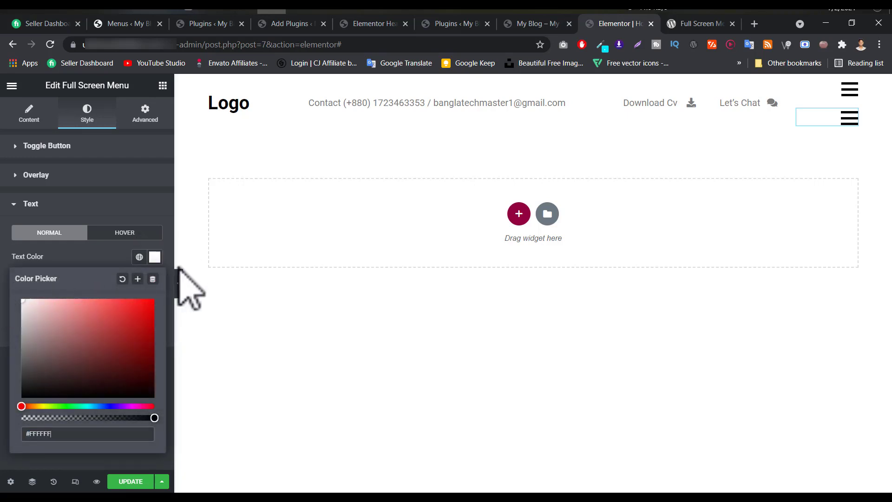
{"action": "left_click", "coordinate": [179, 283]}
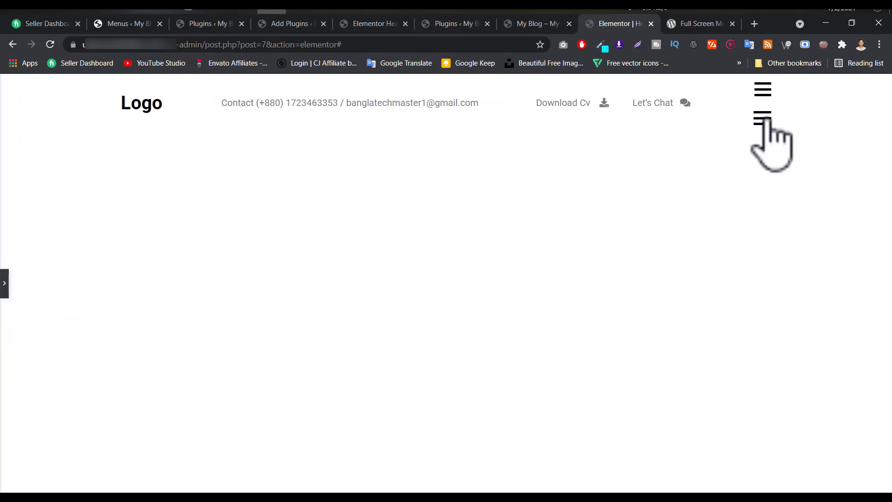
{"action": "left_click", "coordinate": [762, 119]}
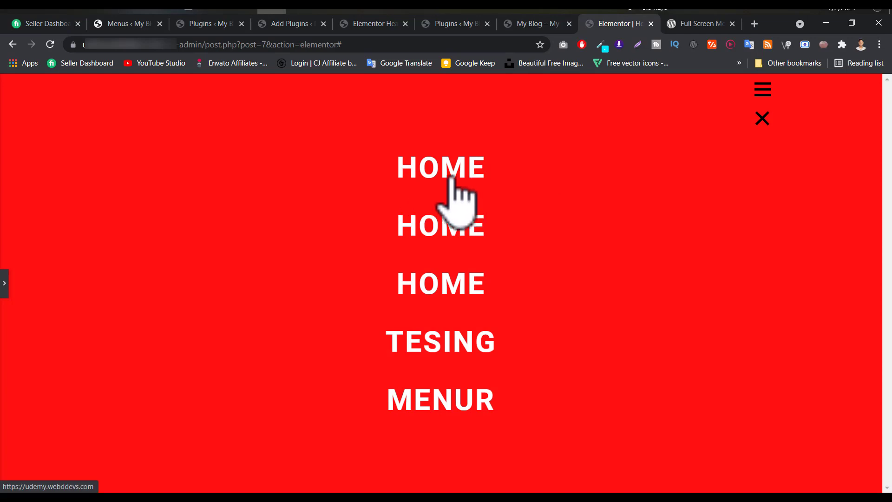
{"action": "left_click", "coordinate": [762, 119]}
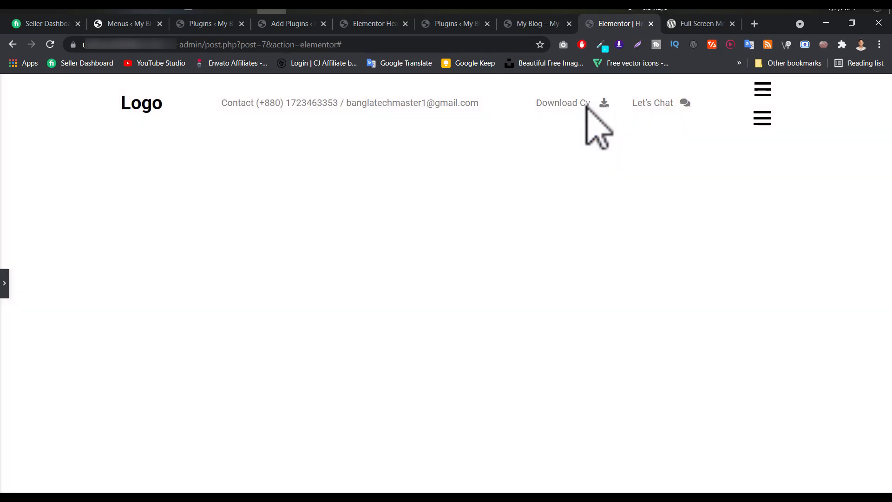
{"action": "left_click", "coordinate": [4, 278]}
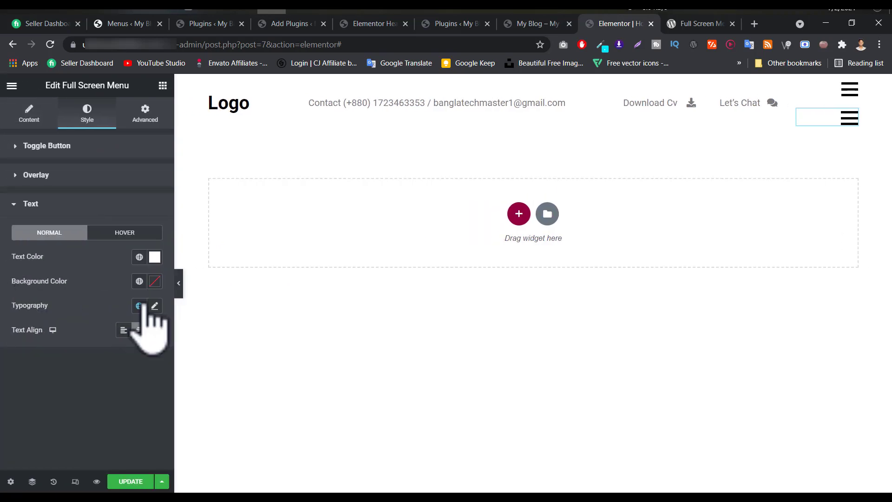
Set the menu text's hover color to #000000 and check the hover effect in the full-width preview.
{"action": "left_click", "coordinate": [124, 233]}
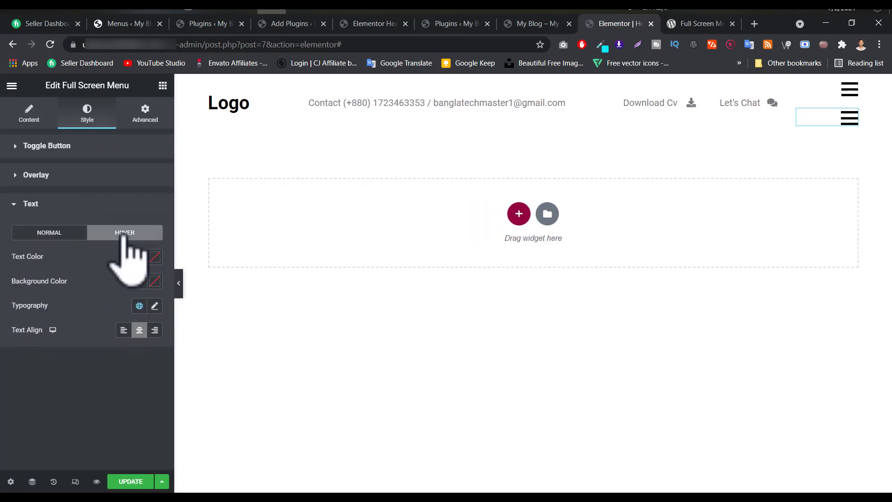
{"action": "left_click", "coordinate": [158, 261]}
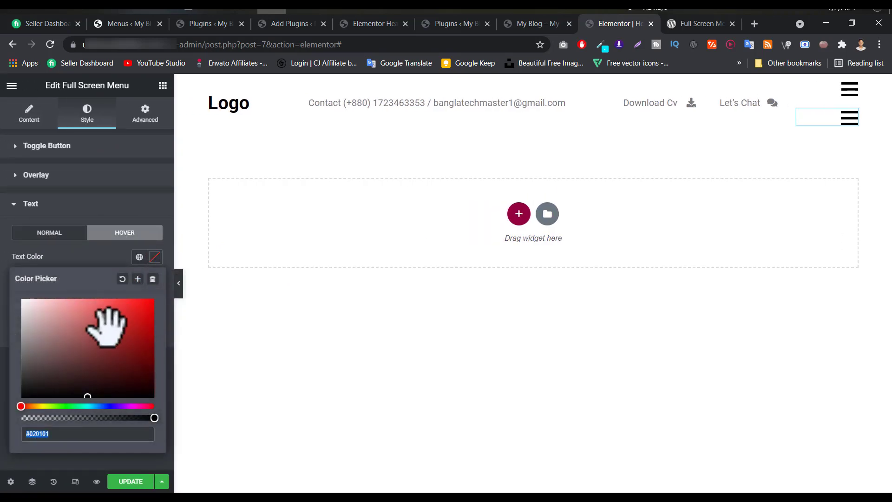
{"action": "left_click_drag", "start_coordinate": [104, 318], "coordinate": [10, 412]}
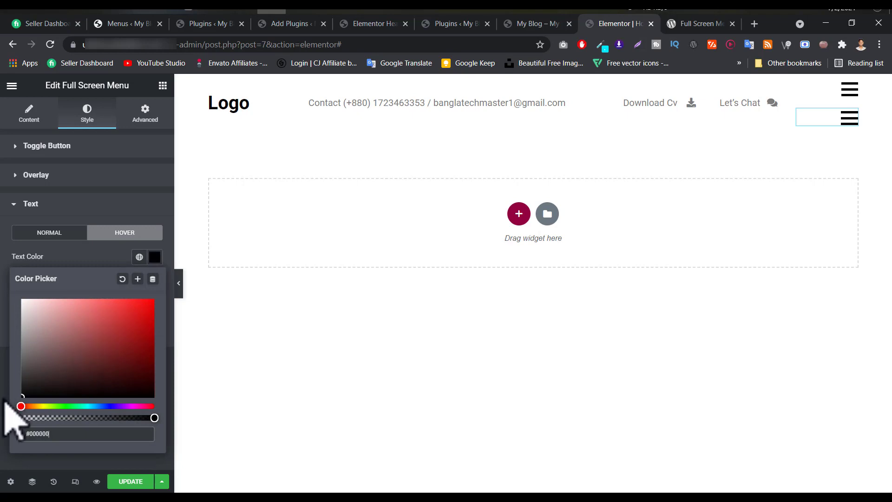
{"action": "left_click", "coordinate": [176, 282]}
{"action": "left_click", "coordinate": [765, 120]}
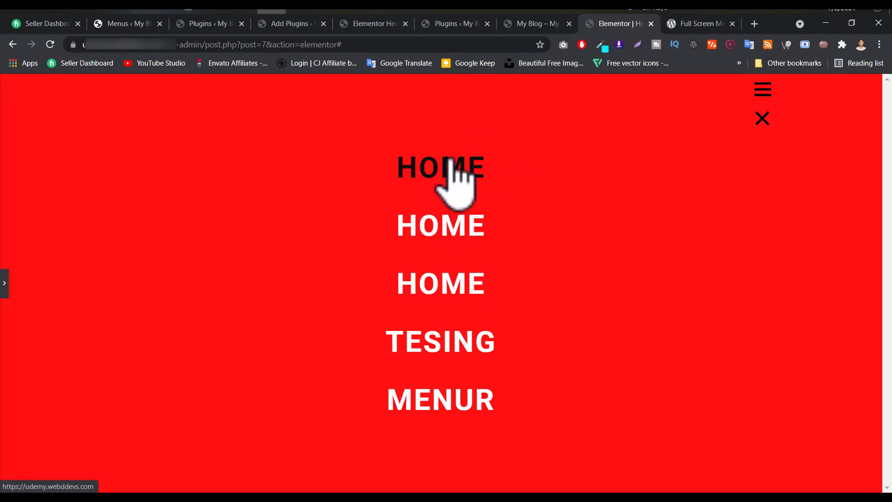
{"action": "left_click", "coordinate": [762, 119]}
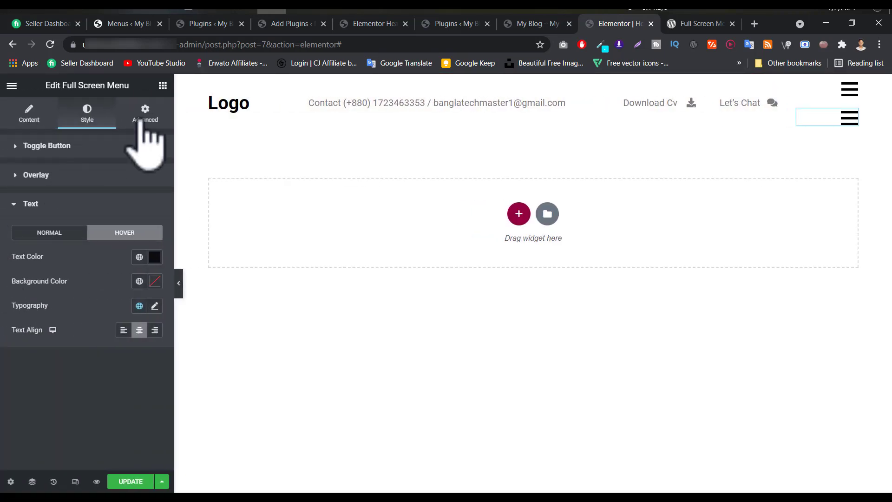
Look through the Full Screen Menu widget's Advanced settings, from margin and padding down to Custom CSS.
{"action": "left_click", "coordinate": [145, 114]}
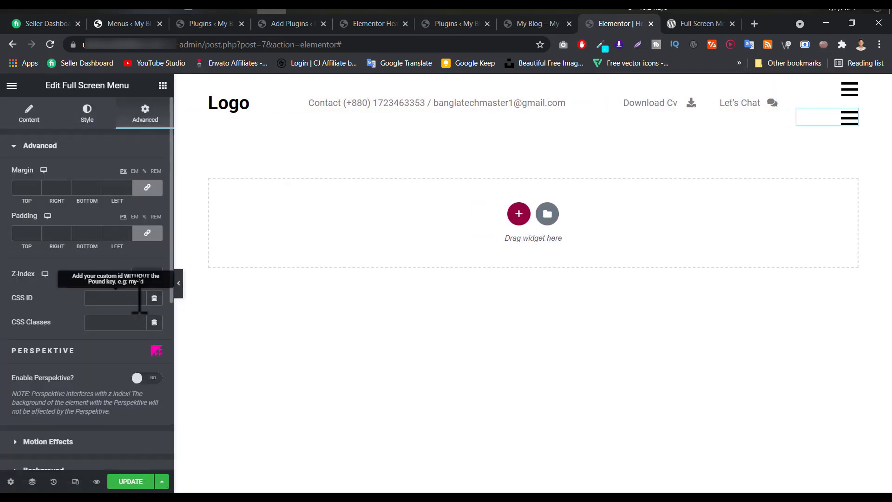
{"action": "scroll", "coordinate": [137, 298], "scroll_direction": "down", "scroll_amount": 3}
{"action": "scroll", "coordinate": [104, 320], "scroll_direction": "down", "scroll_amount": 3}
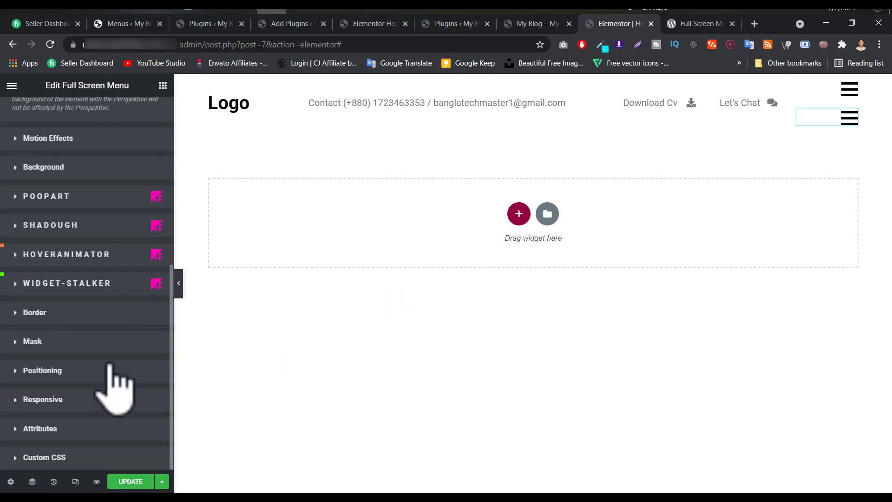
{"action": "scroll", "coordinate": [86, 356], "scroll_direction": "up", "scroll_amount": 6}
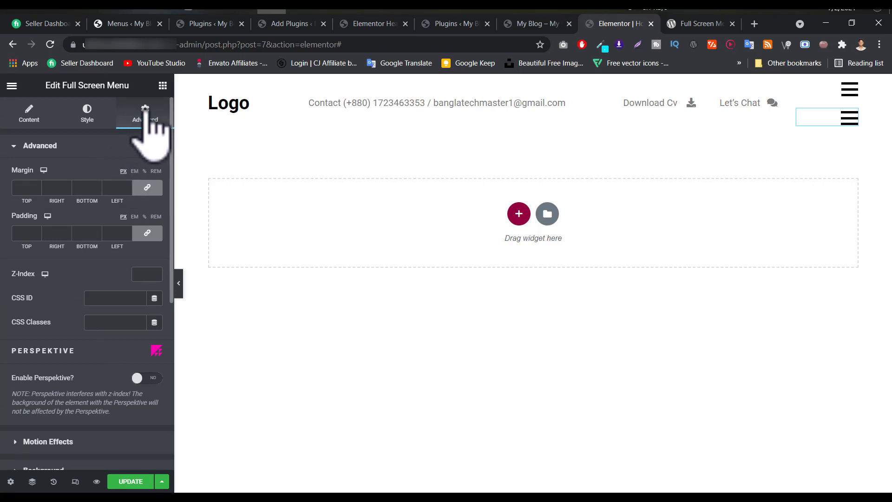
{"action": "scroll", "coordinate": [68, 290], "scroll_direction": "down", "scroll_amount": 2}
{"action": "scroll", "coordinate": [74, 313], "scroll_direction": "down", "scroll_amount": 4}
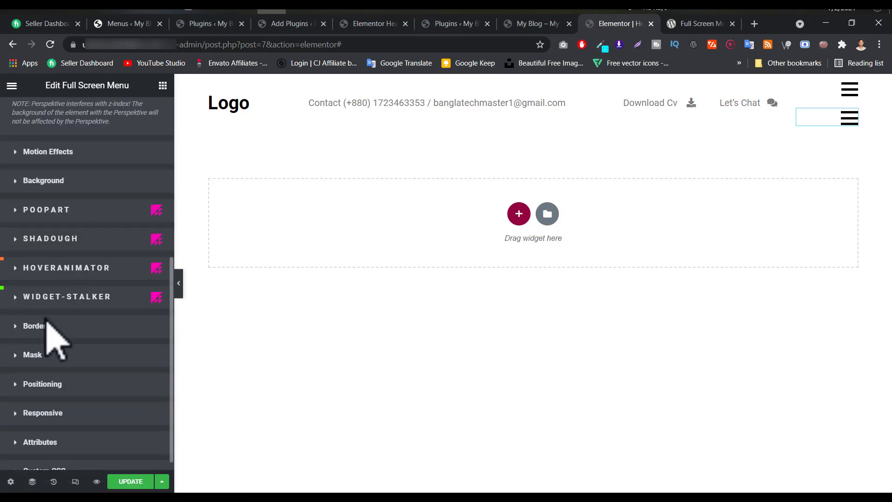
{"action": "scroll", "coordinate": [64, 313], "scroll_direction": "up", "scroll_amount": 6}
Try the left and center alignments on the toggle button, and delete this second Full Screen Menu widget from the header.
{"action": "left_click", "coordinate": [87, 114]}
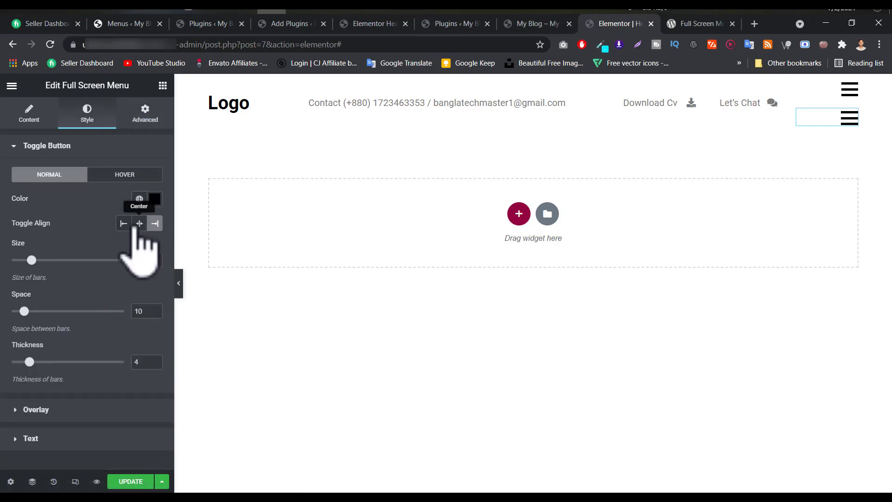
{"action": "left_click", "coordinate": [123, 223]}
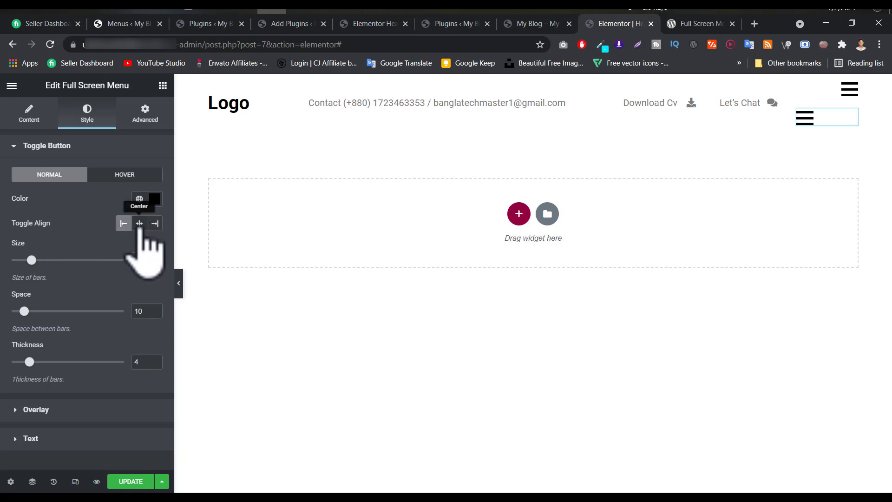
{"action": "left_click", "coordinate": [140, 223]}
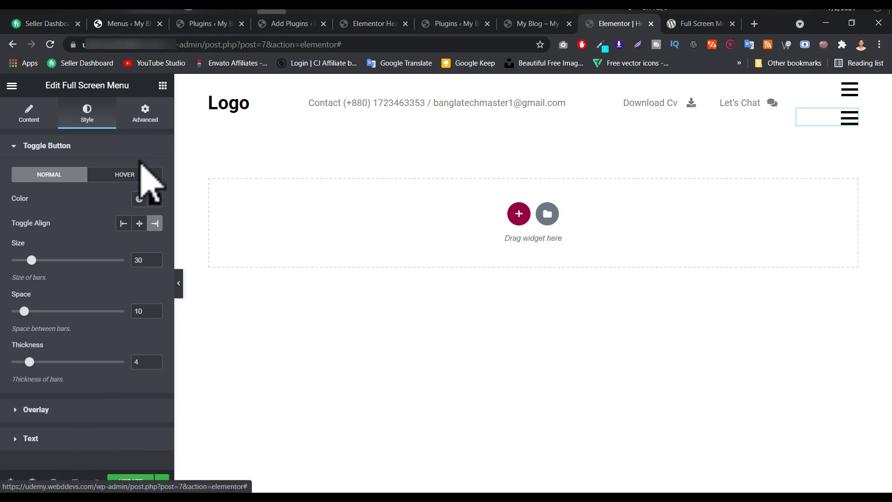
{"action": "key", "text": "Delete"}
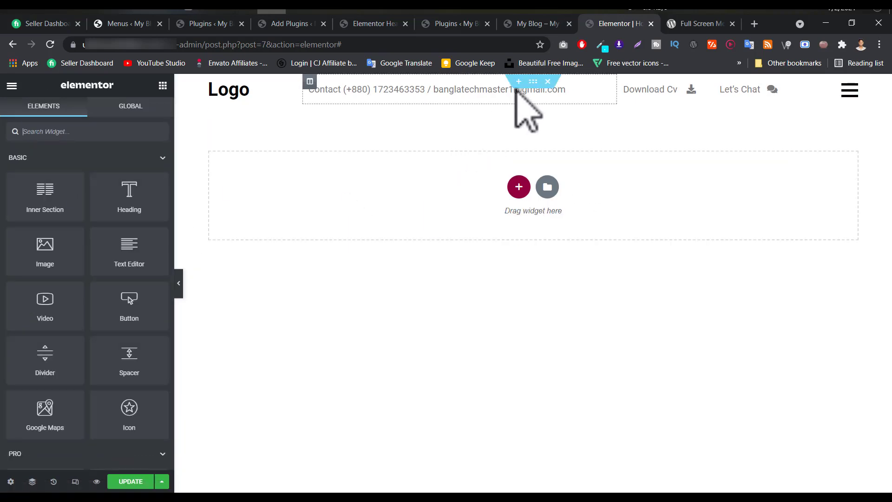
On the WordPress Add Plugins page, search for "Elementor - Header, Footer & Blocks" and examine the Elementor Header & Footer Builder entry.
{"action": "left_click", "coordinate": [303, 27]}
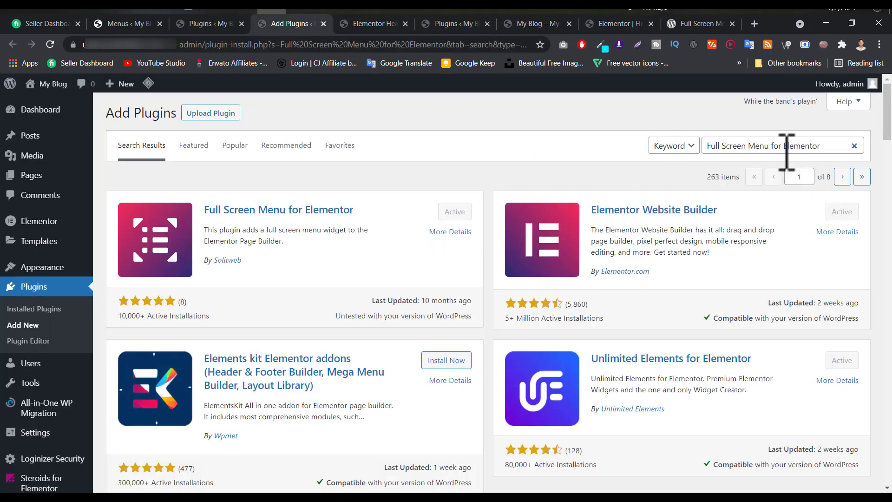
{"action": "triple_click", "coordinate": [787, 151]}
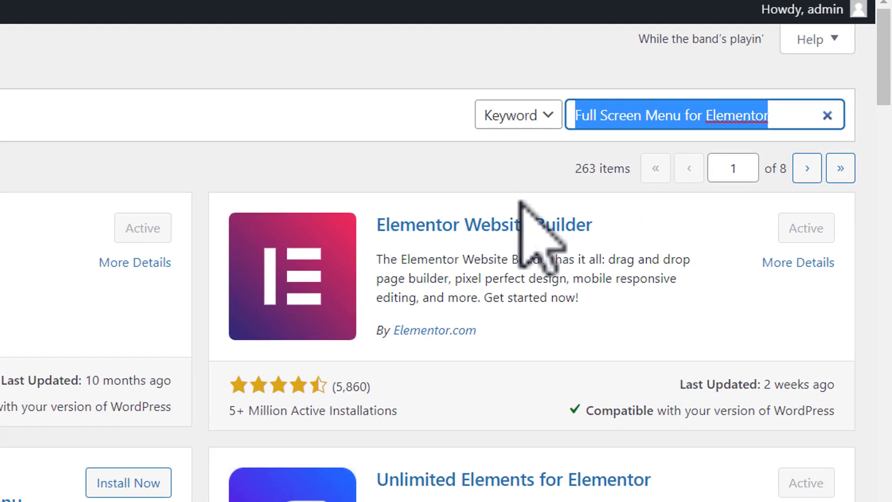
{"action": "type", "text": "h"}
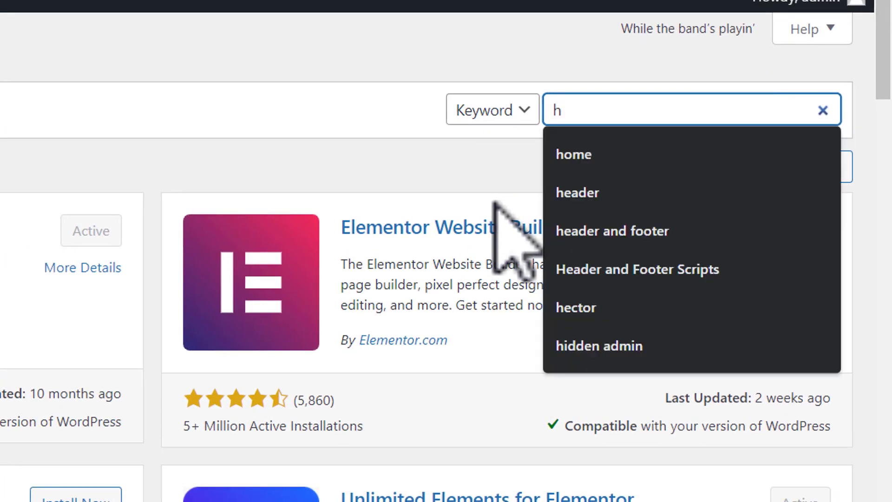
{"action": "type", "text": "e"}
{"action": "key", "text": "BackSpace"}
{"action": "key", "text": "BackSpace"}
{"action": "type", "text": "ele"}
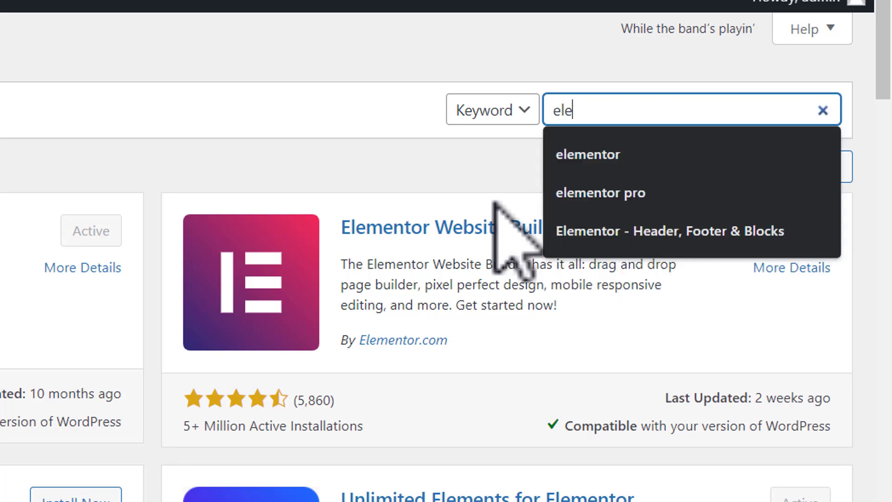
{"action": "key", "text": "Down"}
{"action": "key", "text": "Down"}
{"action": "key", "text": "Down"}
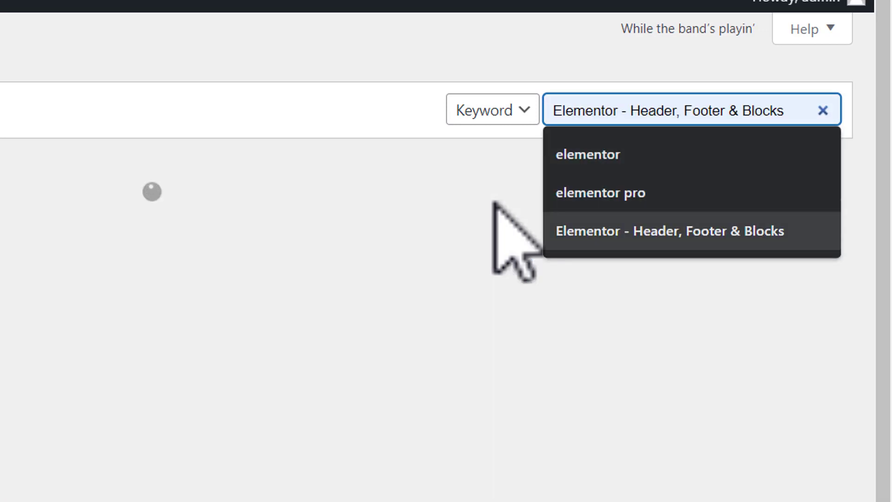
{"action": "key", "text": "Return"}
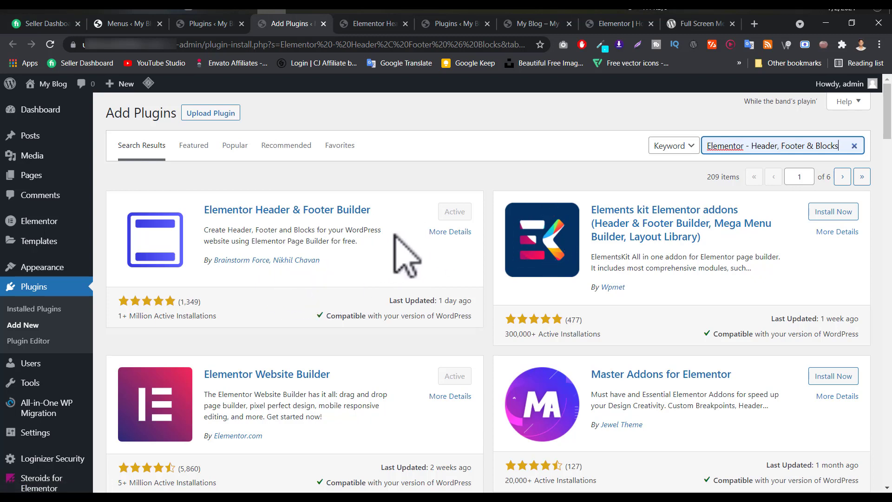
{"action": "left_click_drag", "start_coordinate": [325, 260], "coordinate": [215, 241]}
{"action": "left_click", "coordinate": [246, 233]}
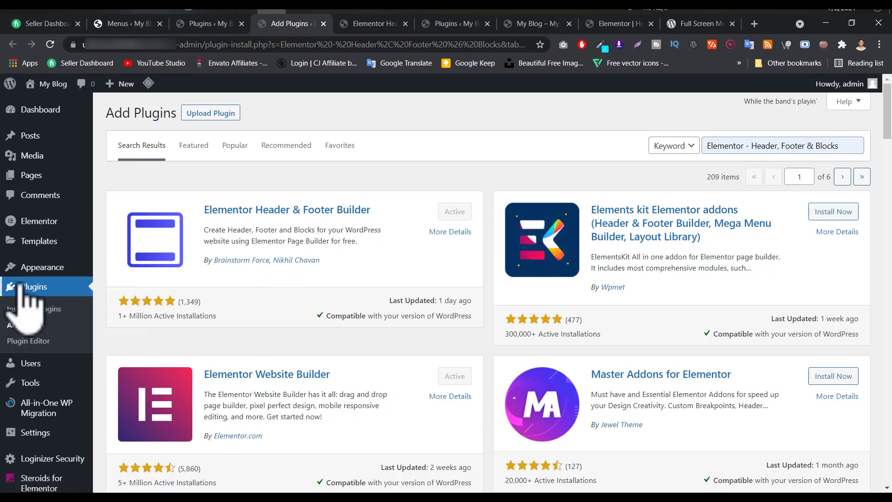
Open the Elementor Header & Footer Builder admin page in a new browser tab.
{"action": "mouse_move", "coordinate": [40, 269]}
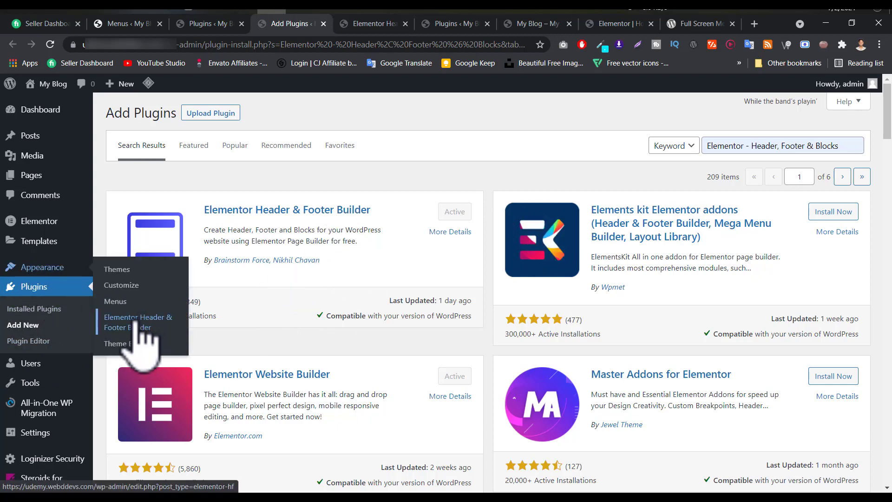
{"action": "right_click", "coordinate": [132, 330]}
{"action": "left_click", "coordinate": [144, 333]}
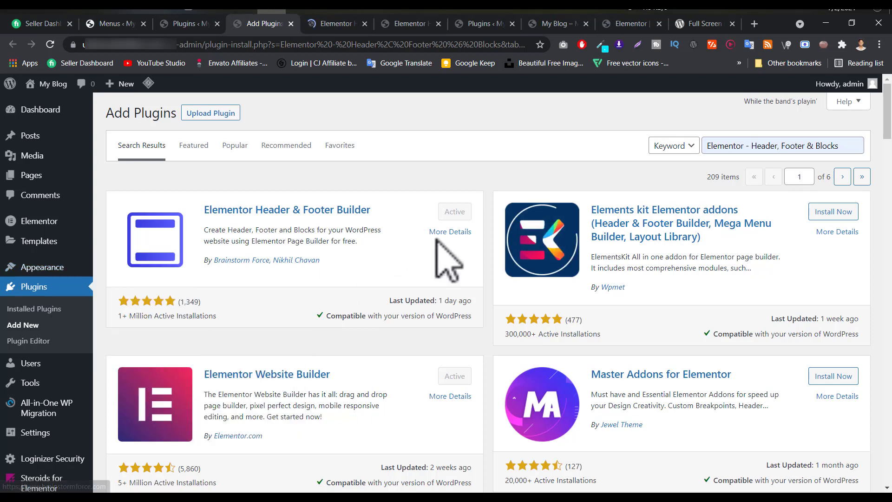
Close the extra Elementor and Plugins browser tabs and the Add Plugins tab, leaving the Elementor Header & Footer Builder page open.
{"action": "left_click", "coordinate": [409, 24]}
{"action": "left_click", "coordinate": [440, 24]}
{"action": "left_click", "coordinate": [439, 24]}
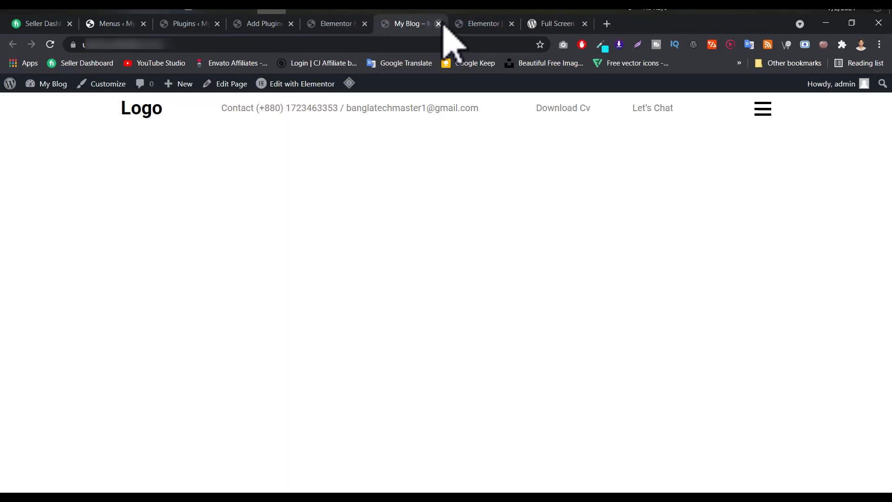
{"action": "left_click", "coordinate": [262, 24]}
{"action": "left_click", "coordinate": [291, 24]}
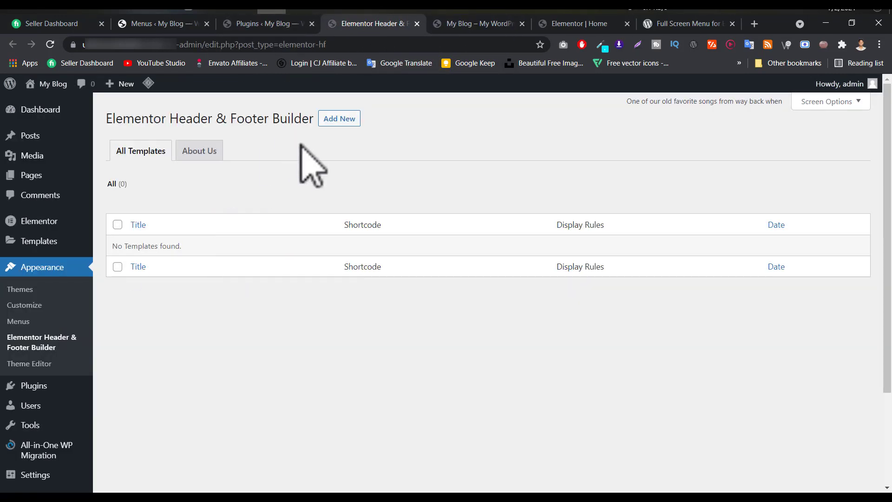
Create a new Elementor Header & Footer Builder template titled Main_header and set its template type to Header.
{"action": "left_click", "coordinate": [347, 120]}
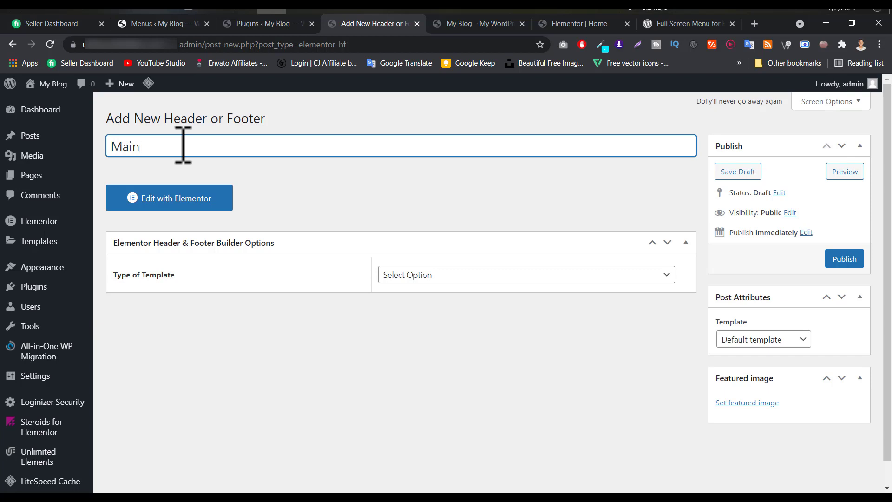
{"action": "type", "text": "eader"}
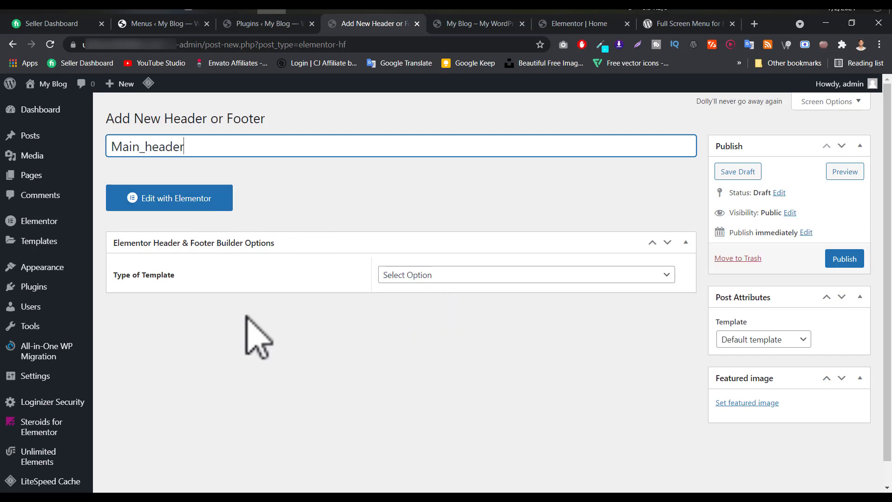
{"action": "left_click", "coordinate": [415, 276]}
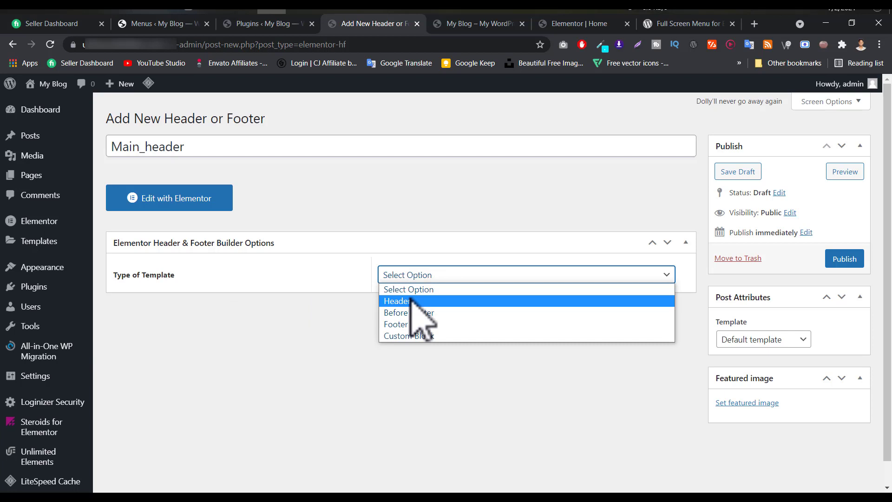
{"action": "left_click", "coordinate": [411, 301]}
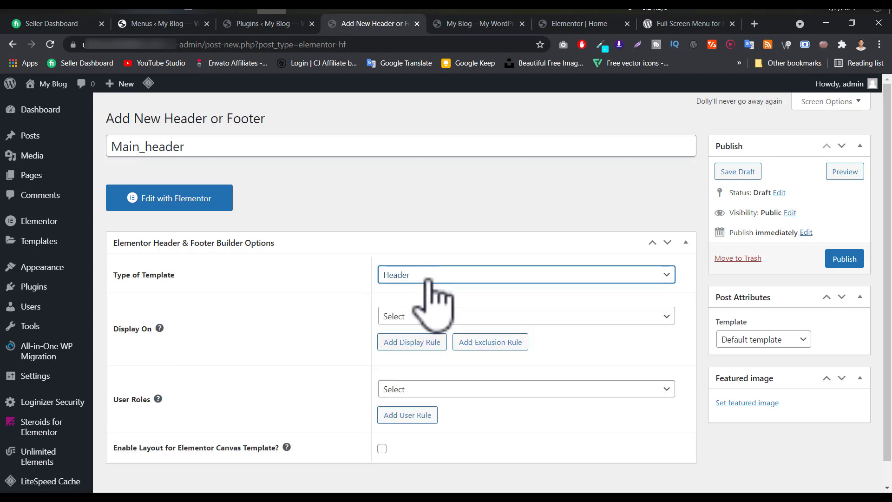
Set the header's display rule to All Pages and add a second display rule for All Archives.
{"action": "scroll", "coordinate": [460, 214], "scroll_direction": "down", "scroll_amount": 1}
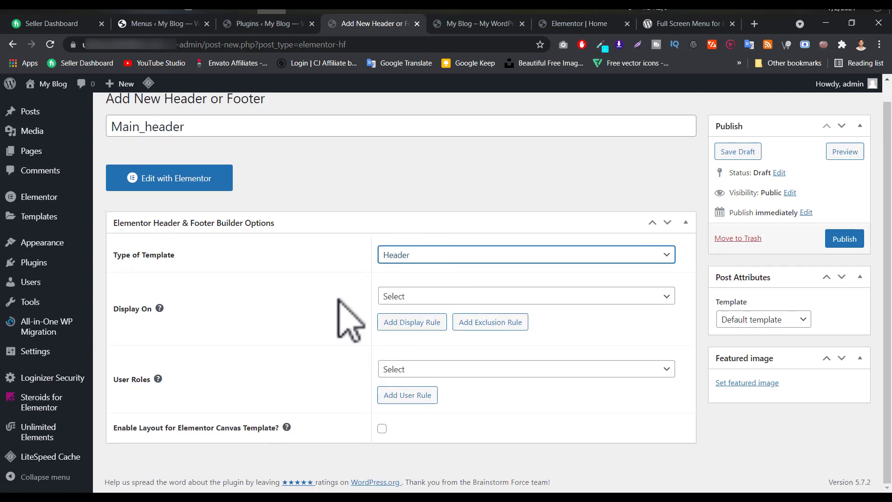
{"action": "left_click", "coordinate": [438, 299]}
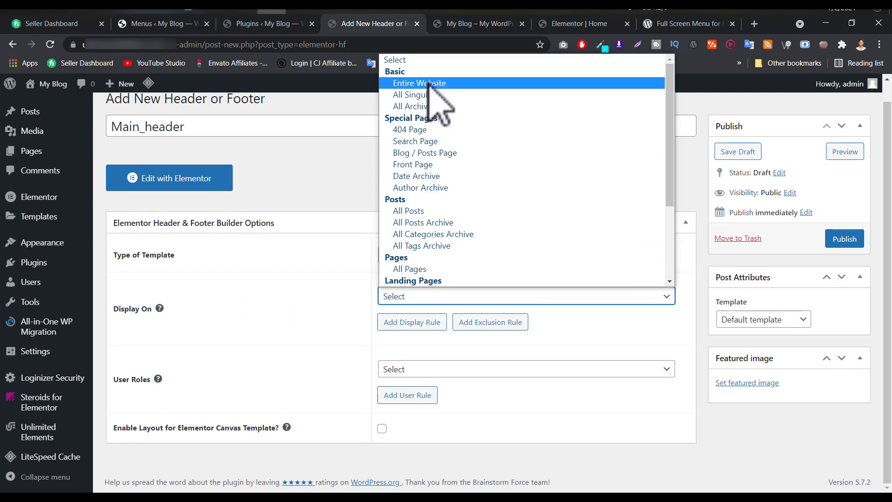
{"action": "left_click", "coordinate": [428, 211]}
{"action": "left_click", "coordinate": [421, 300]}
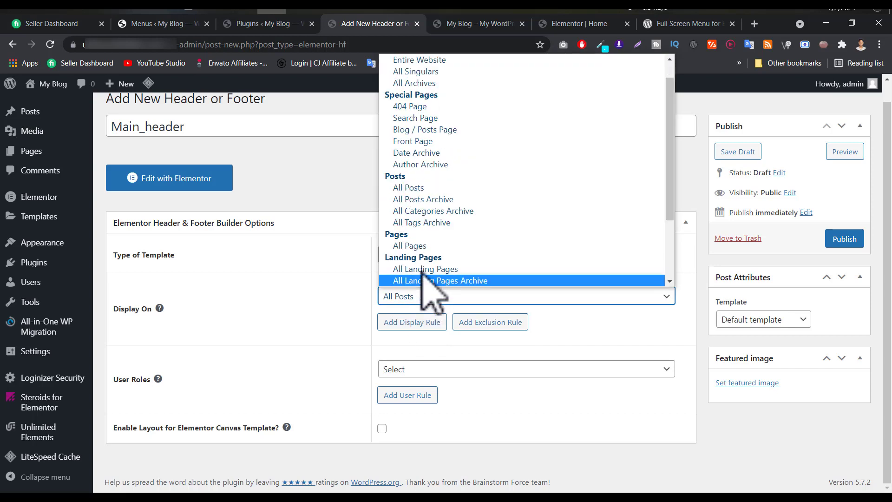
{"action": "left_click", "coordinate": [423, 246]}
{"action": "left_click", "coordinate": [417, 322]}
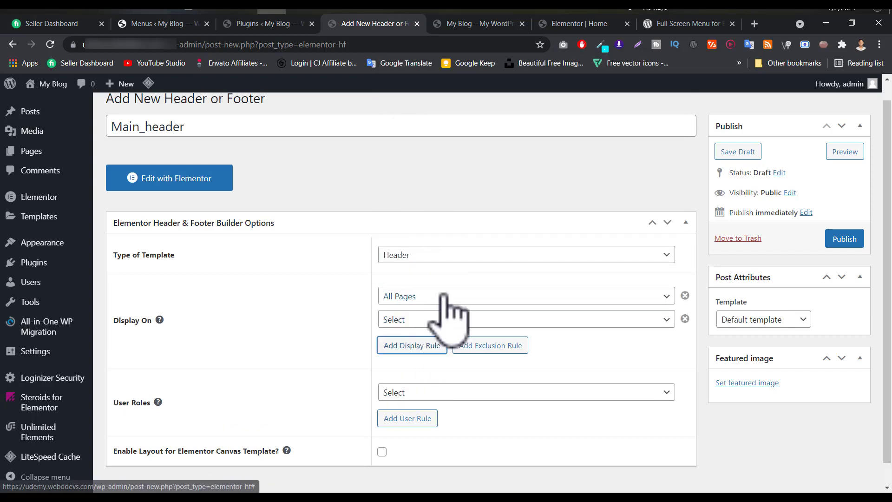
{"action": "scroll", "coordinate": [423, 306], "scroll_direction": "down", "scroll_amount": 1}
{"action": "left_click", "coordinate": [421, 296]}
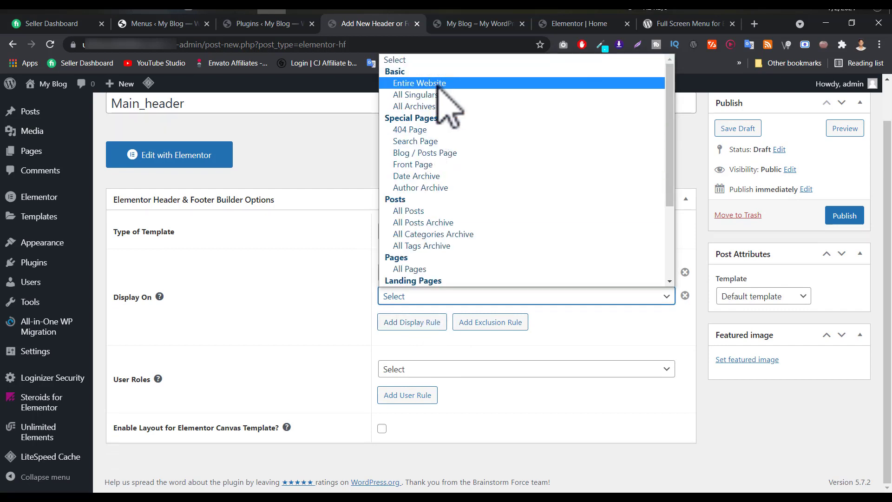
{"action": "left_click", "coordinate": [420, 106]}
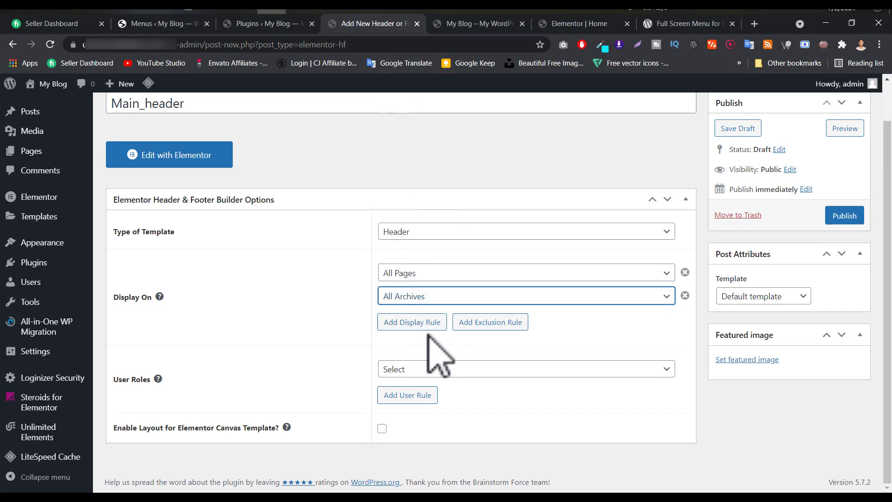
Add display rules for All Posts, All My Templates and All Landing Pages.
{"action": "left_click", "coordinate": [412, 322]}
{"action": "left_click", "coordinate": [419, 319]}
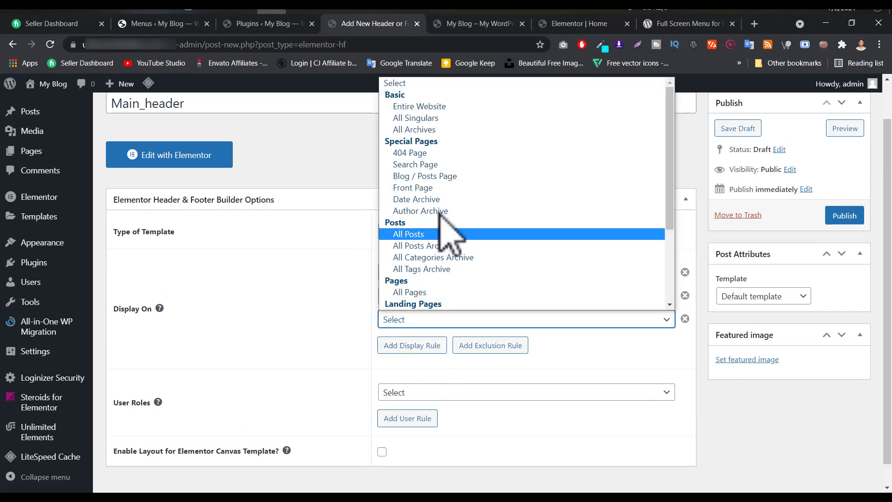
{"action": "left_click", "coordinate": [424, 235]}
{"action": "left_click", "coordinate": [423, 345]}
{"action": "left_click", "coordinate": [415, 343]}
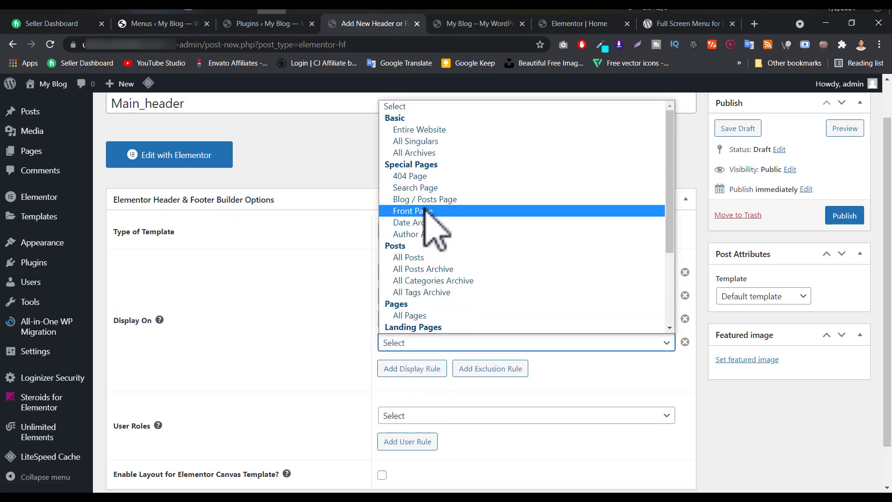
{"action": "scroll", "coordinate": [425, 207], "scroll_direction": "down", "scroll_amount": 3}
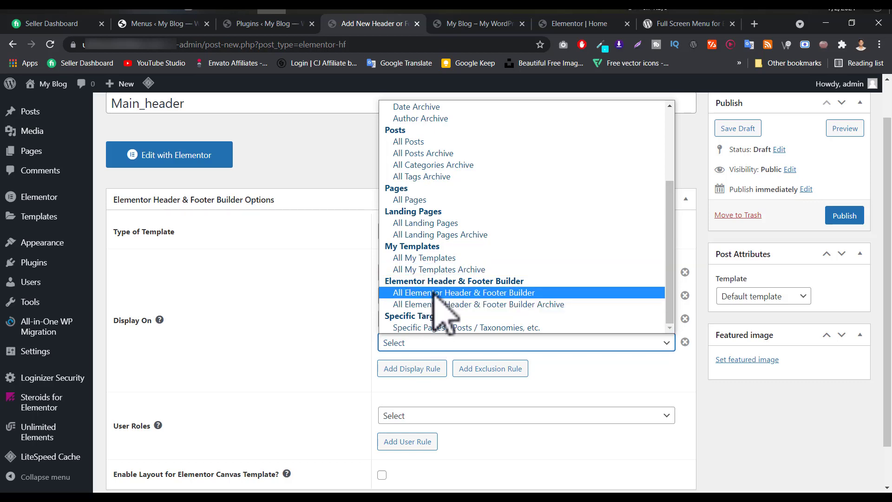
{"action": "left_click", "coordinate": [446, 224]}
{"action": "scroll", "coordinate": [488, 314], "scroll_direction": "down", "scroll_amount": 2}
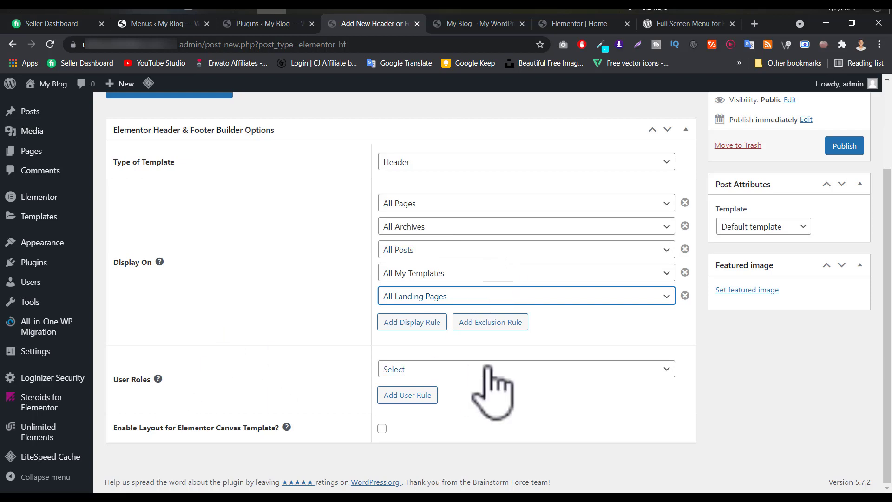
Try the All user role with an extra user rule, and reset the user roles to unselected with the extra rule removed.
{"action": "left_click", "coordinate": [450, 370]}
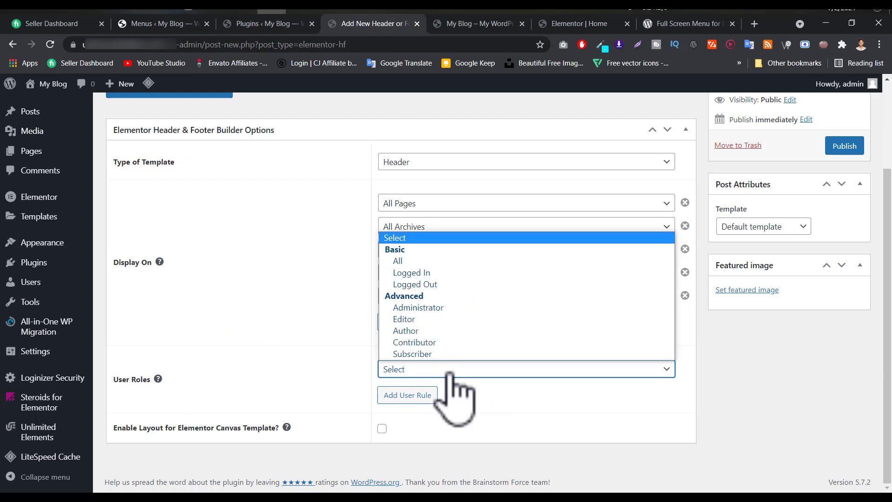
{"action": "left_click", "coordinate": [419, 261]}
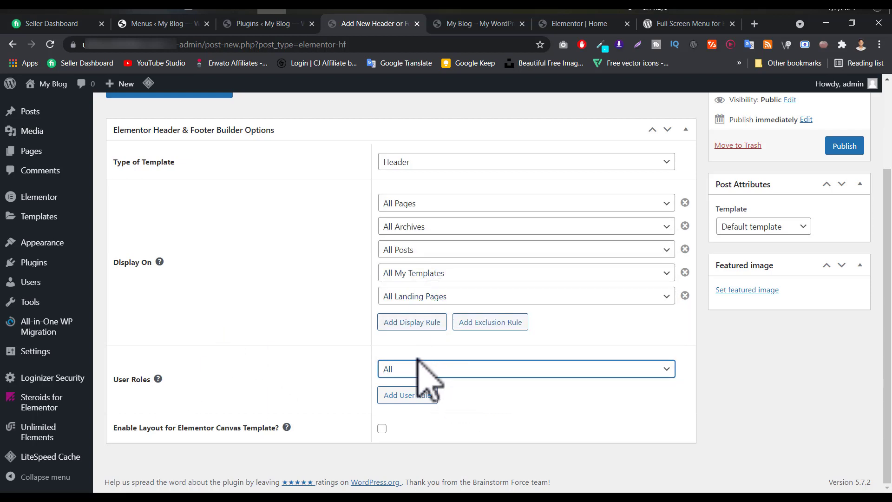
{"action": "left_click", "coordinate": [403, 395]}
{"action": "left_click", "coordinate": [404, 394]}
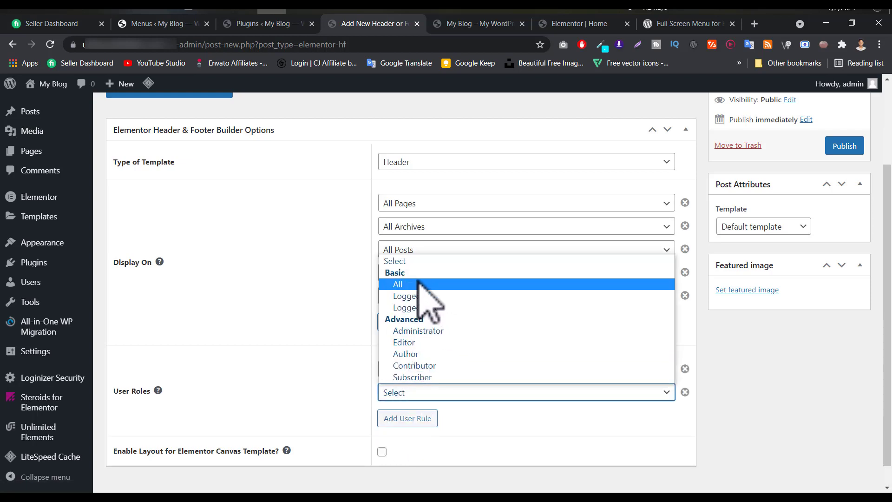
{"action": "left_click", "coordinate": [409, 261]}
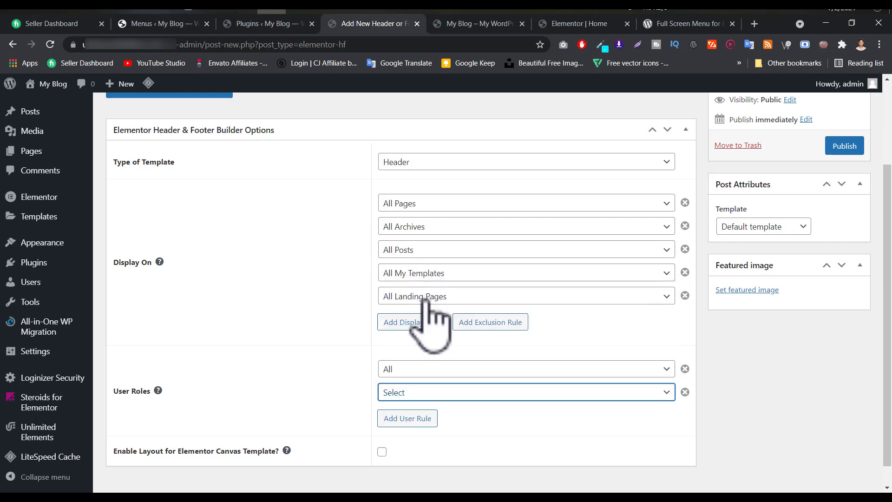
{"action": "left_click", "coordinate": [652, 368]}
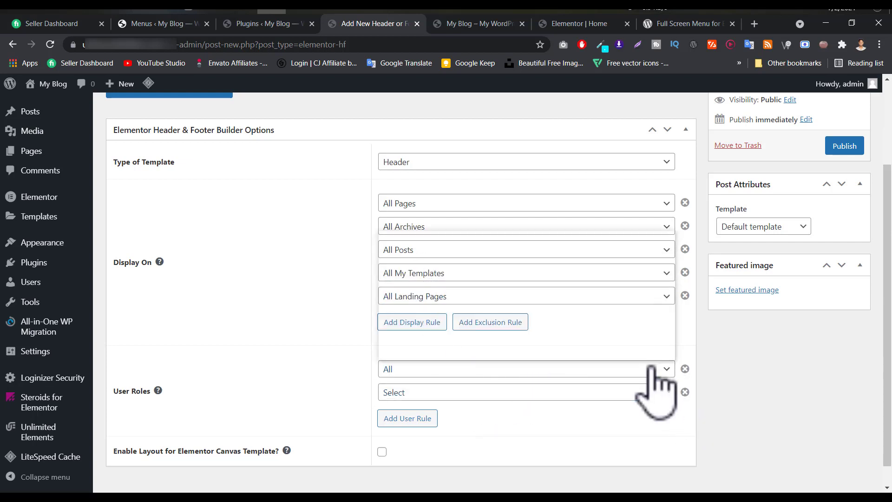
{"action": "left_click", "coordinate": [420, 238]}
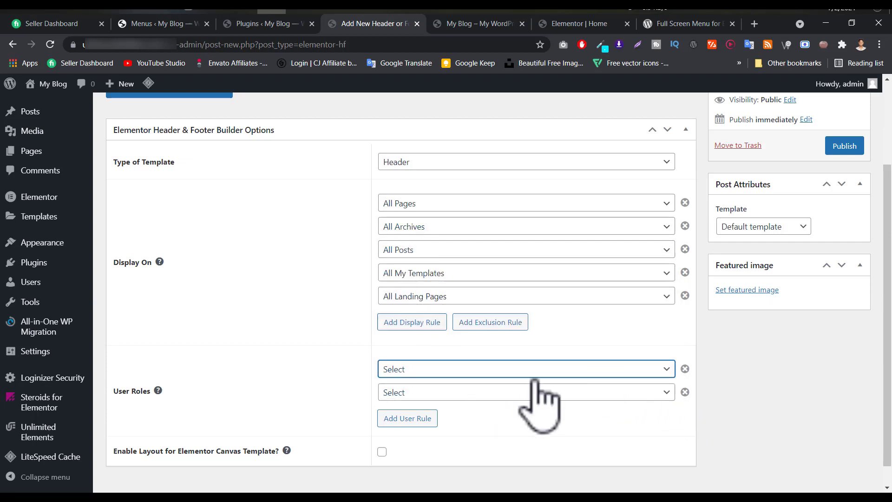
{"action": "left_click", "coordinate": [685, 392]}
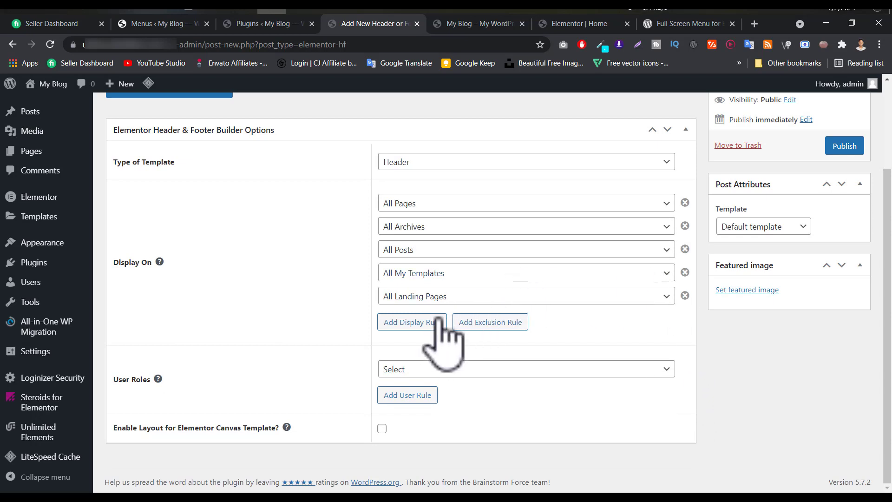
Add one more blank display rule, review the Main_header template's options, and publish the template.
{"action": "left_click", "coordinate": [427, 323]}
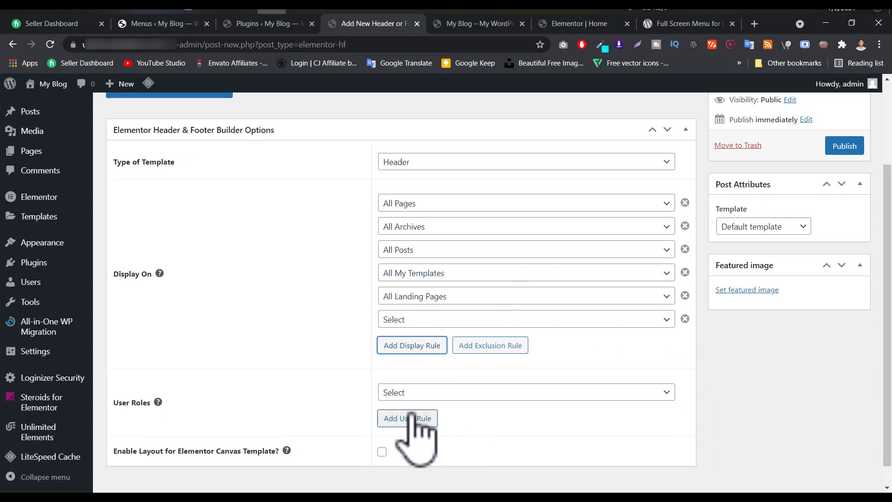
{"action": "scroll", "coordinate": [305, 336], "scroll_direction": "down", "scroll_amount": 1}
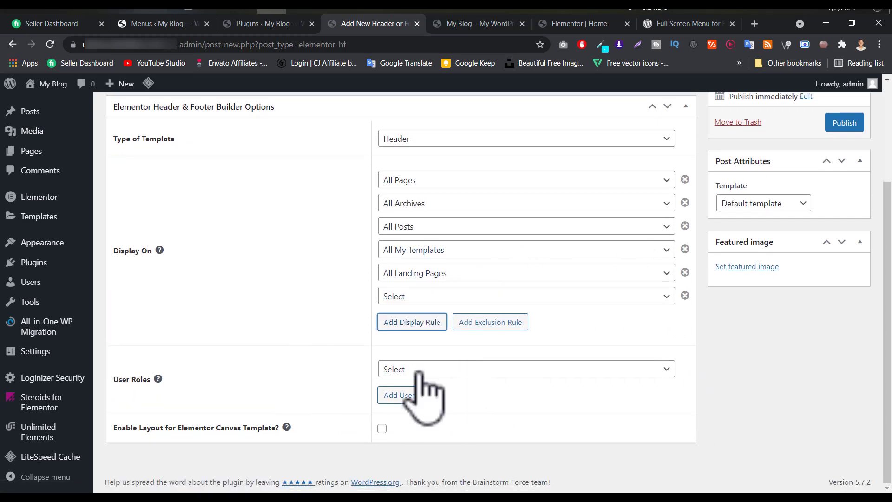
{"action": "scroll", "coordinate": [642, 259], "scroll_direction": "up", "scroll_amount": 2}
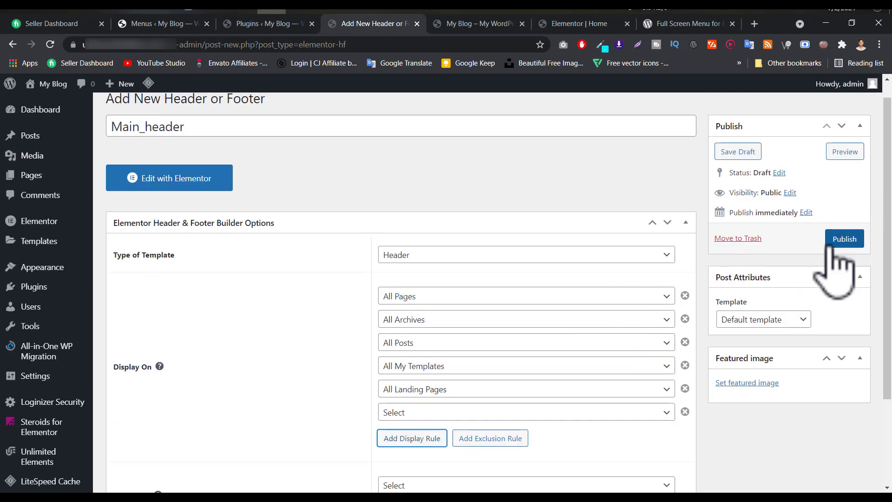
{"action": "scroll", "coordinate": [538, 348], "scroll_direction": "down", "scroll_amount": 2}
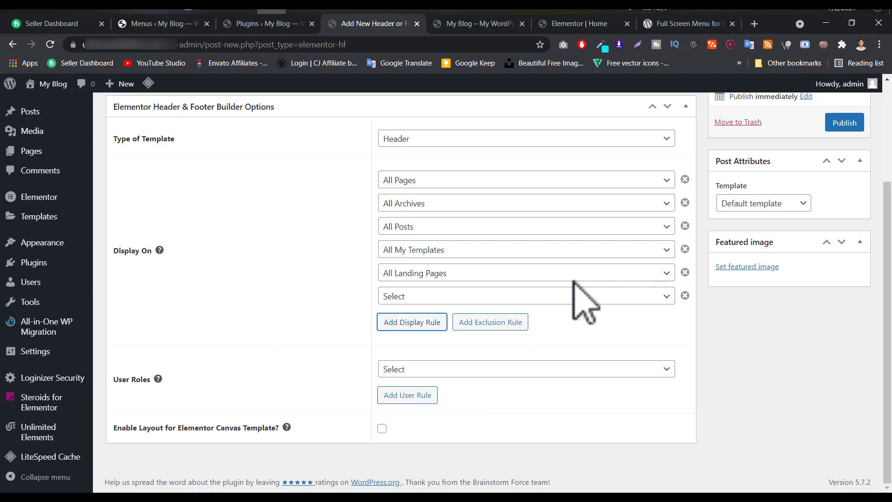
{"action": "scroll", "coordinate": [604, 279], "scroll_direction": "up", "scroll_amount": 1}
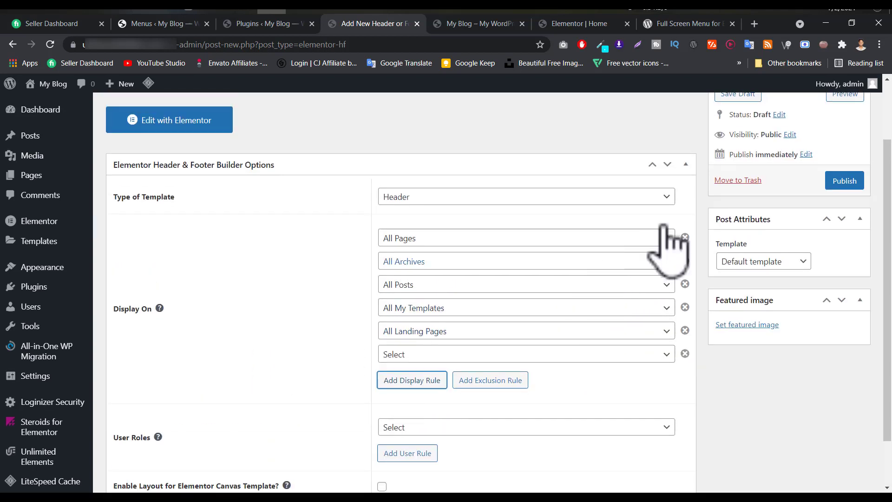
{"action": "left_click", "coordinate": [844, 181]}
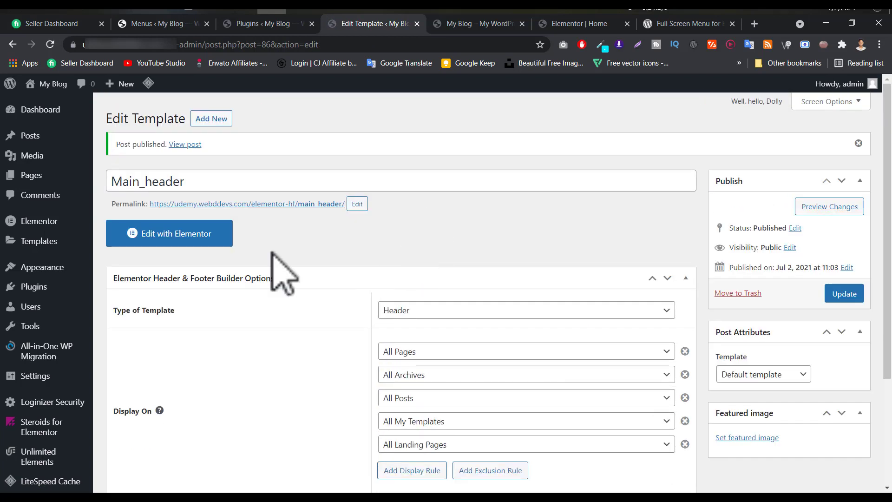
Open the Main_header template in the Elementor editor, add a two-column section, and show the widget list.
{"action": "left_click", "coordinate": [204, 239]}
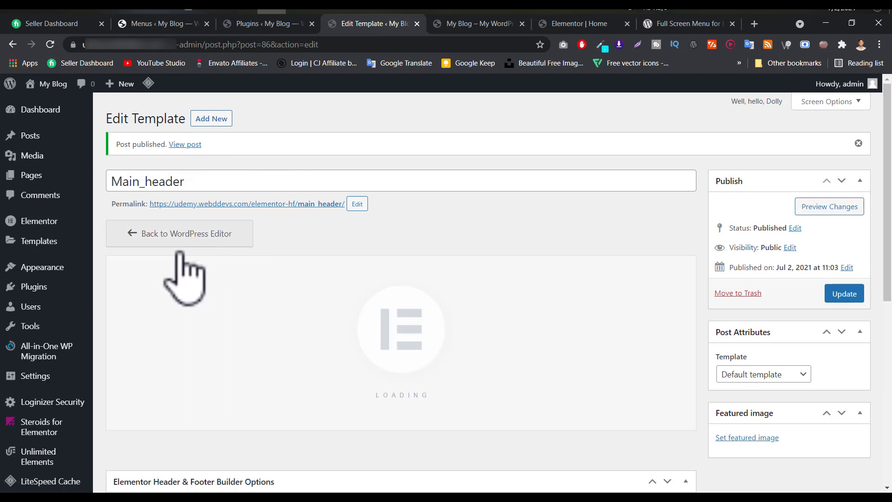
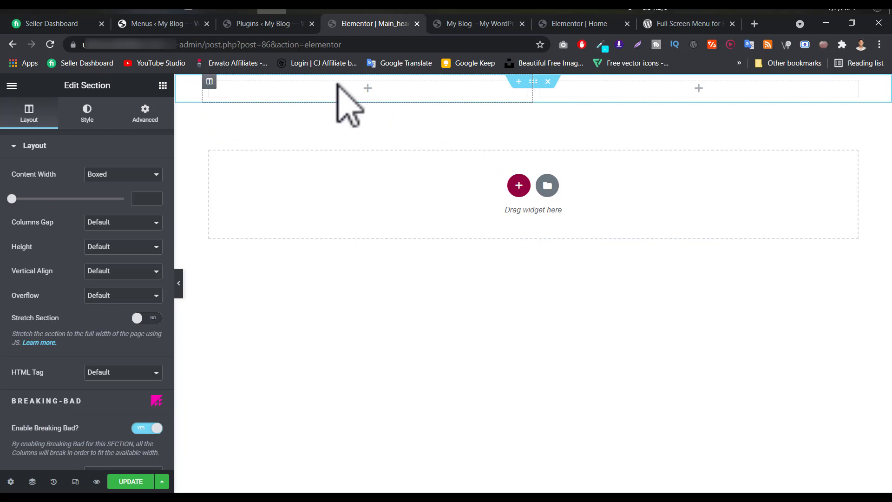
{"action": "left_click", "coordinate": [163, 85]}
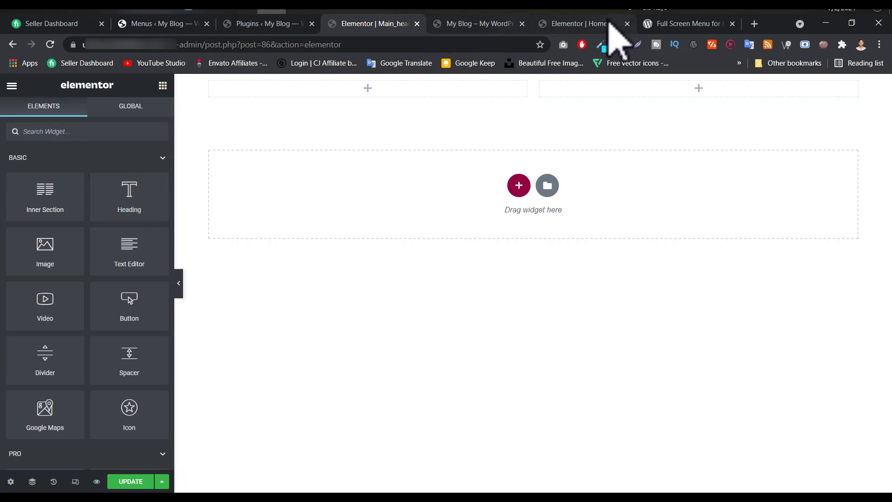
Copy the Logo heading from the Home page's header and paste it into the first column of the Main_header section.
{"action": "left_click", "coordinate": [581, 24]}
{"action": "right_click", "coordinate": [259, 94]}
{"action": "left_click", "coordinate": [285, 139]}
{"action": "left_click", "coordinate": [370, 24]}
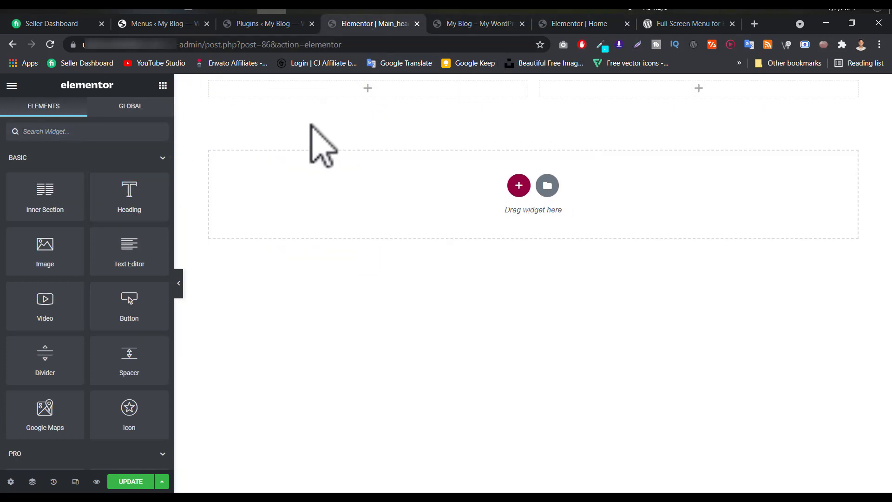
{"action": "right_click", "coordinate": [303, 86]}
{"action": "left_click", "coordinate": [331, 175]}
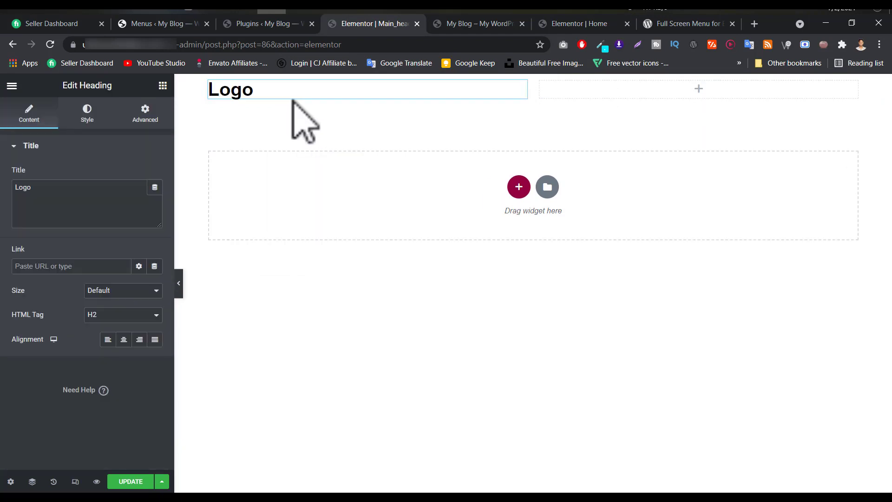
Copy the full-screen menu widget from the Home page's header and paste it into the second column of the Main_header section.
{"action": "left_click", "coordinate": [577, 24]}
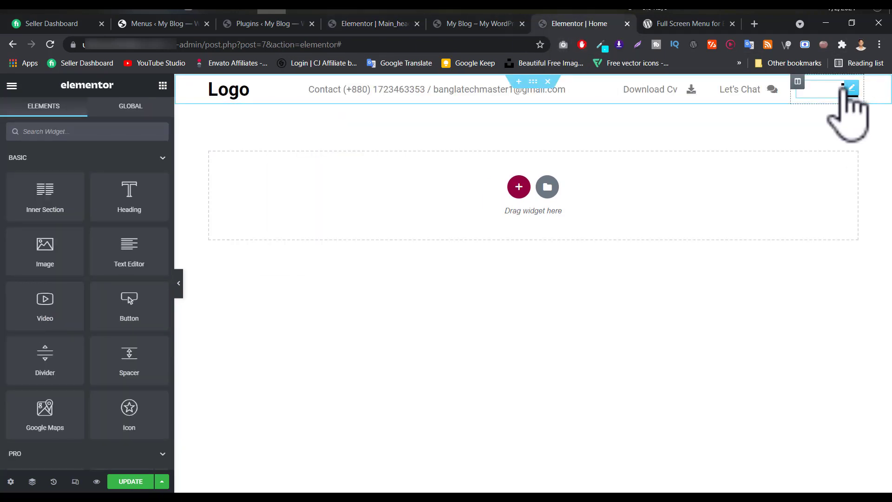
{"action": "right_click", "coordinate": [850, 90]}
{"action": "left_click", "coordinate": [817, 136]}
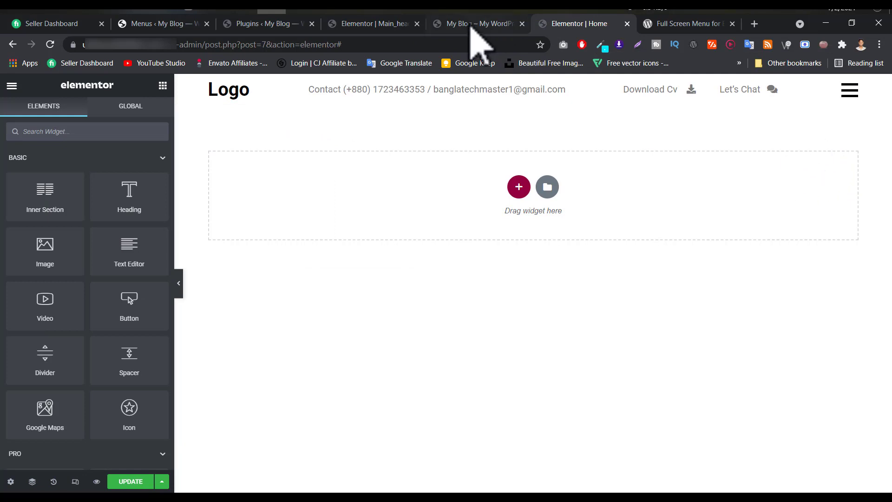
{"action": "left_click", "coordinate": [386, 24]}
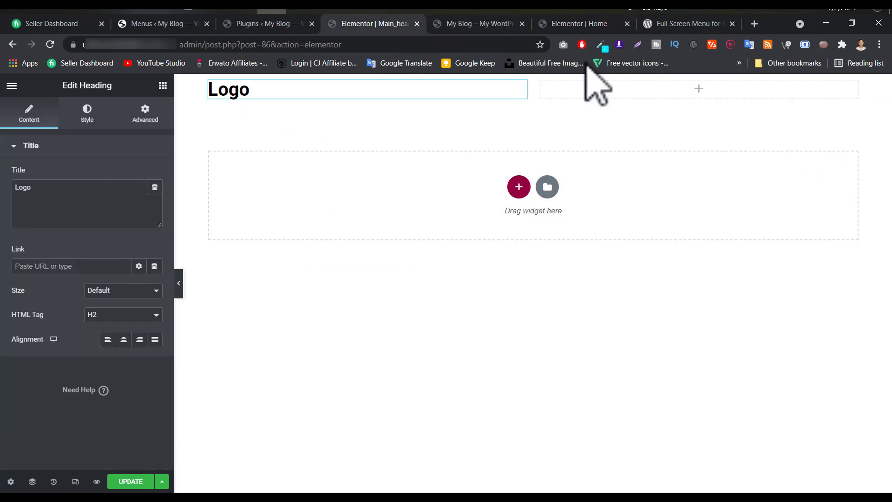
{"action": "right_click", "coordinate": [647, 96]}
{"action": "left_click", "coordinate": [673, 177]}
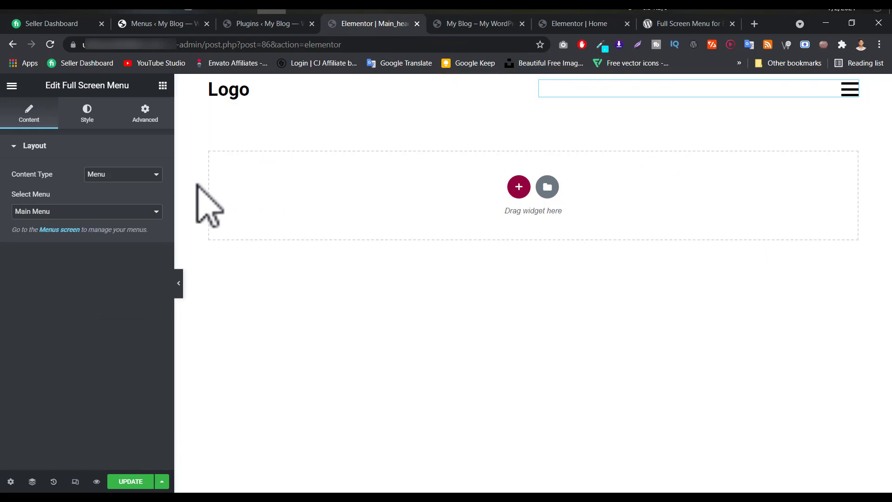
Preview the Main_header template at full width and test opening and closing its overlay menu.
{"action": "left_click", "coordinate": [180, 283]}
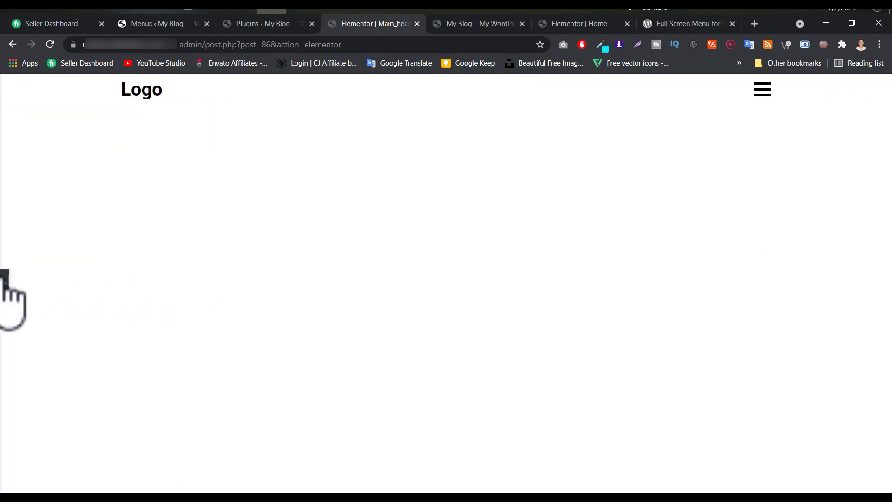
{"action": "left_click", "coordinate": [763, 89]}
{"action": "left_click", "coordinate": [764, 90]}
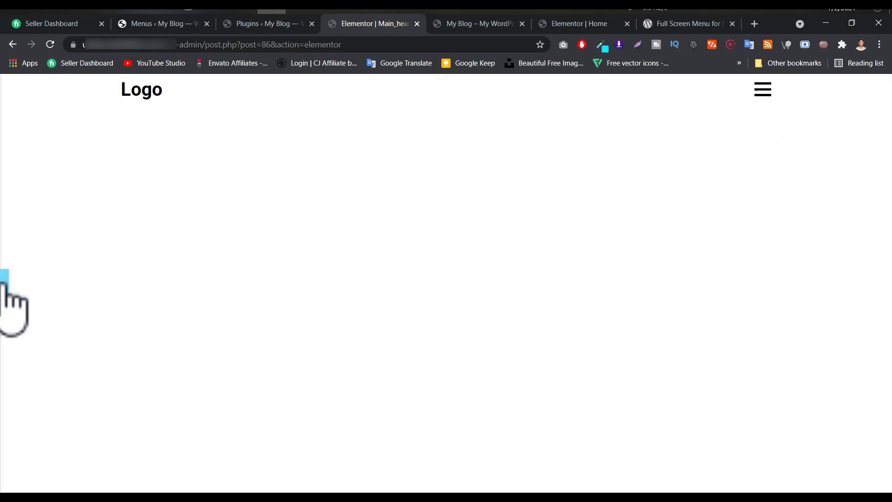
{"action": "left_click", "coordinate": [5, 277]}
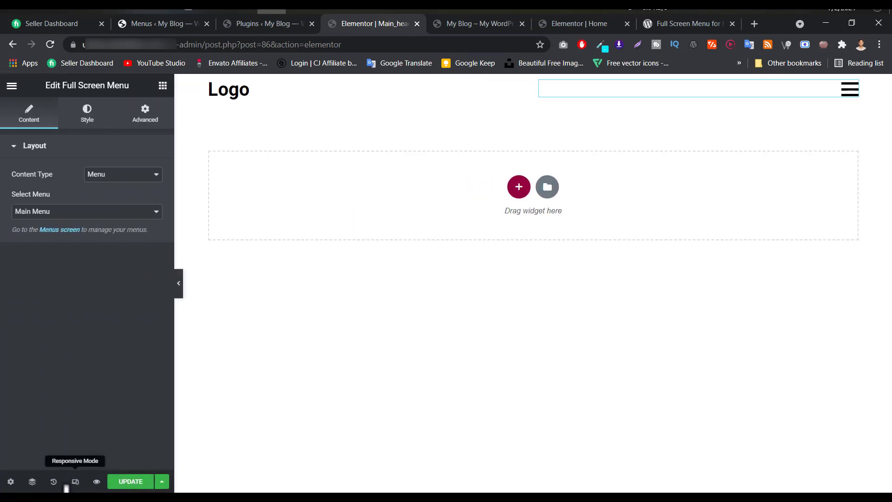
In the mobile layout, set the Logo column's width to 30% and the menu column's width to 70%.
{"action": "left_click", "coordinate": [76, 482]}
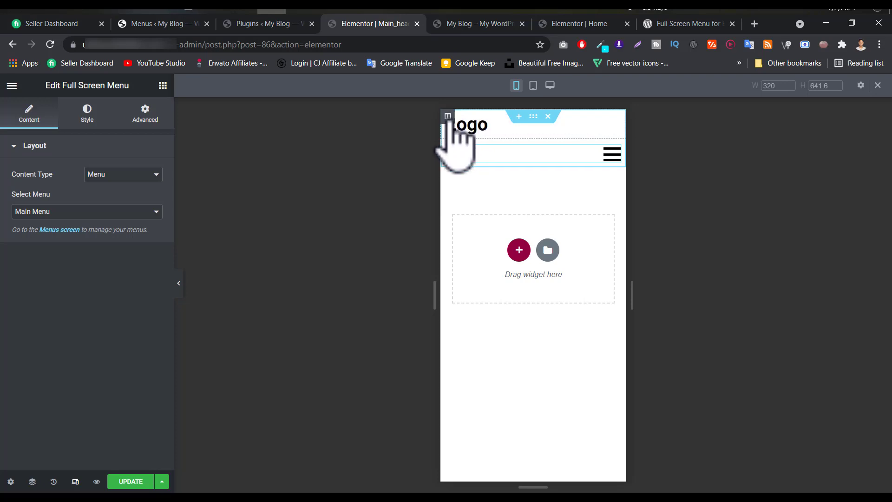
{"action": "left_click", "coordinate": [447, 116]}
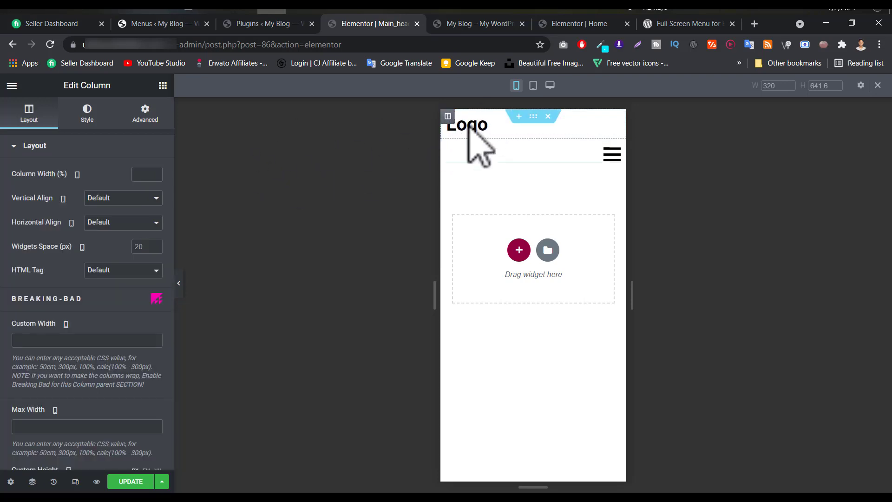
{"action": "left_click", "coordinate": [138, 175]}
{"action": "type", "text": "10"}
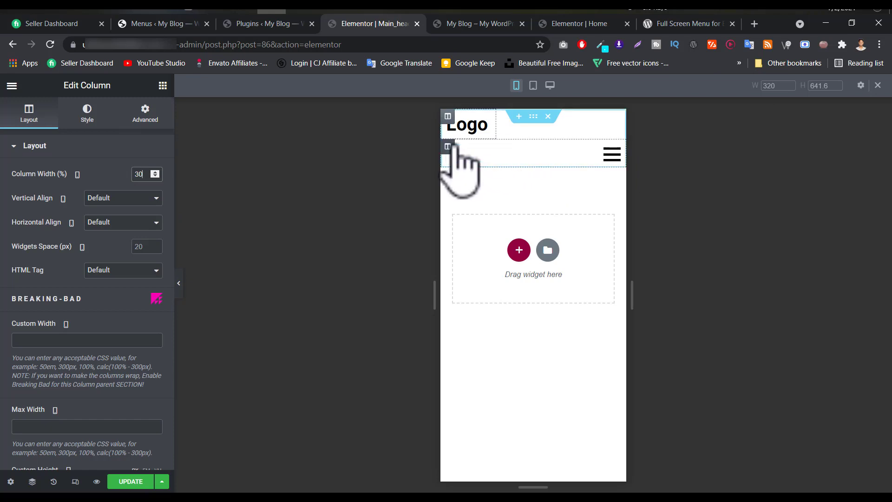
{"action": "double_click", "coordinate": [150, 174]}
{"action": "key", "text": "BackSpace"}
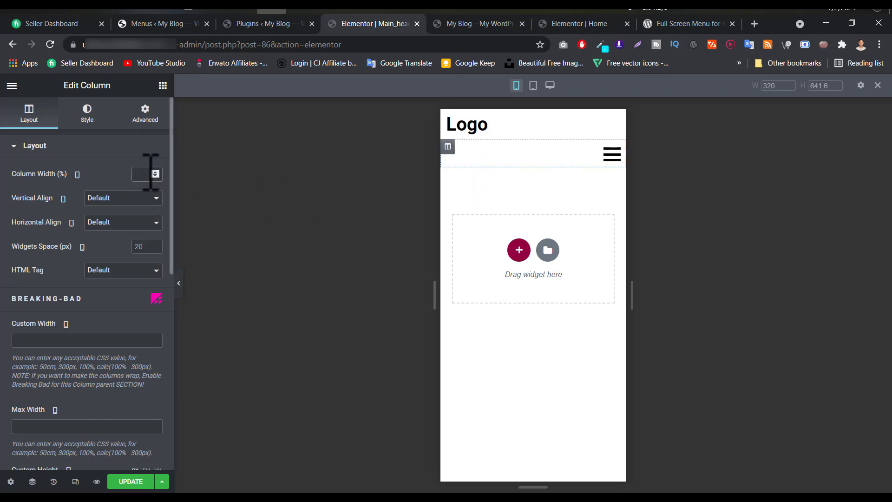
{"action": "type", "text": "70"}
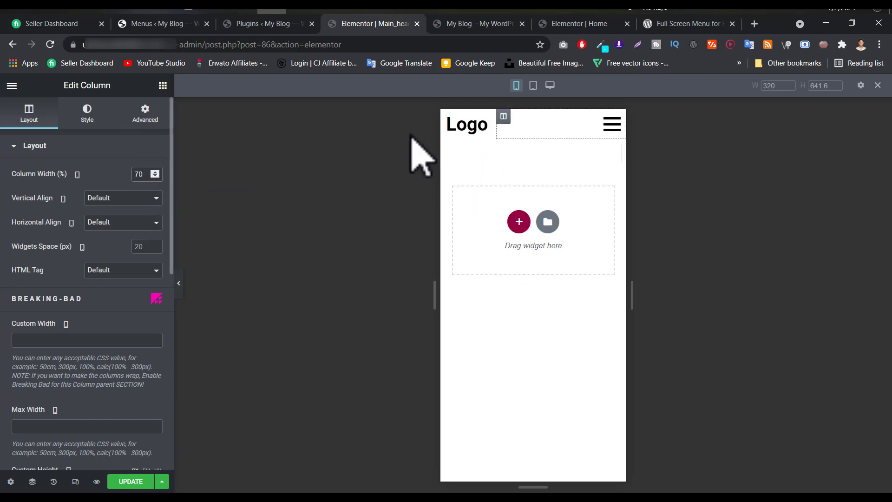
Preview the mobile layout without the editing controls and test opening and closing the overlay menu.
{"action": "left_click", "coordinate": [178, 283]}
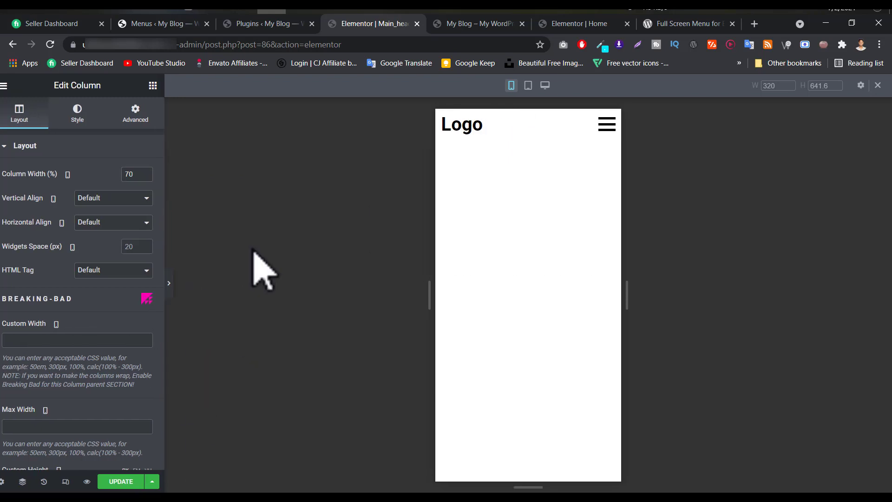
{"action": "left_click", "coordinate": [525, 124]}
{"action": "left_click", "coordinate": [525, 124]}
{"action": "left_click", "coordinate": [525, 125]}
{"action": "left_click", "coordinate": [525, 125]}
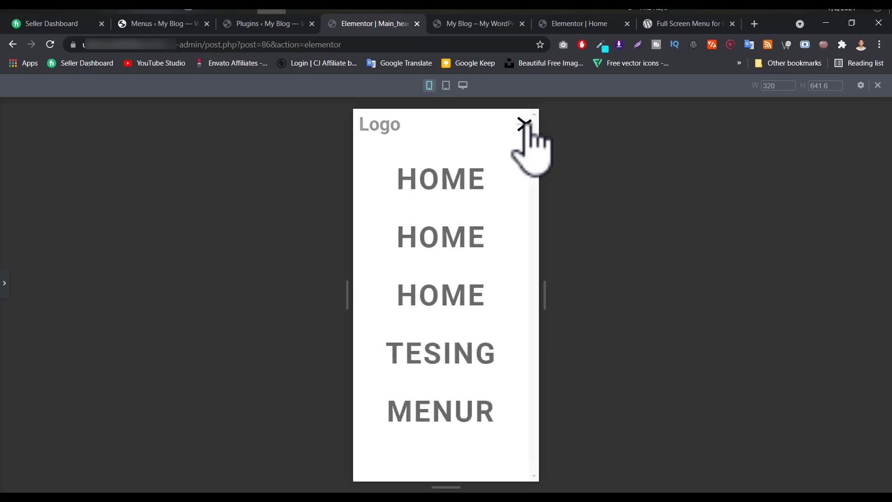
{"action": "left_click", "coordinate": [524, 124]}
{"action": "left_click", "coordinate": [5, 281]}
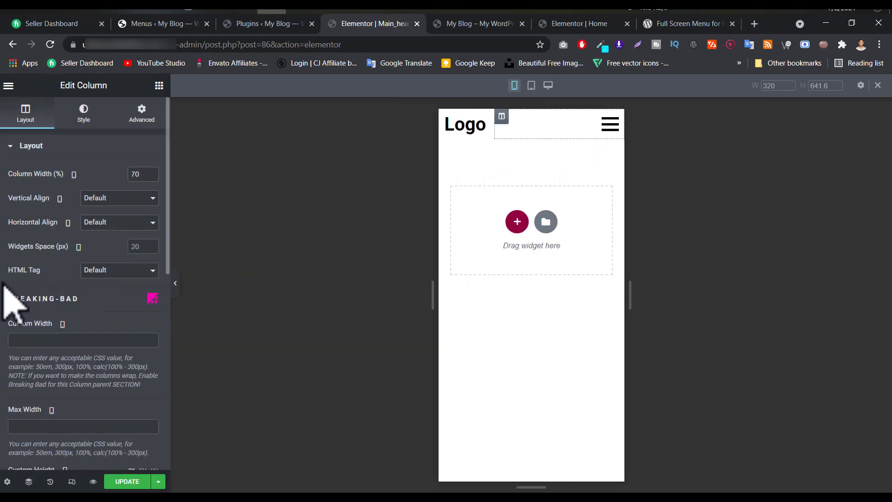
Return from the mobile layout to the desktop layout and update the Main_header template.
{"action": "left_click", "coordinate": [76, 481]}
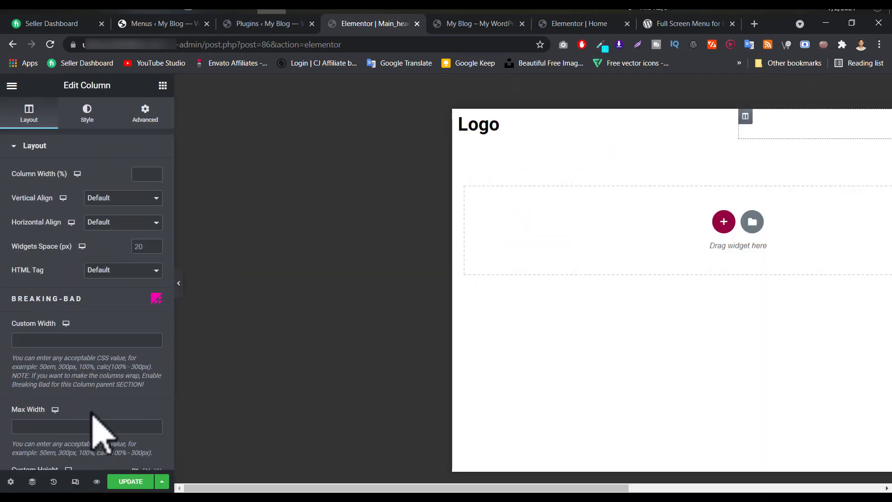
{"action": "left_click", "coordinate": [76, 482]}
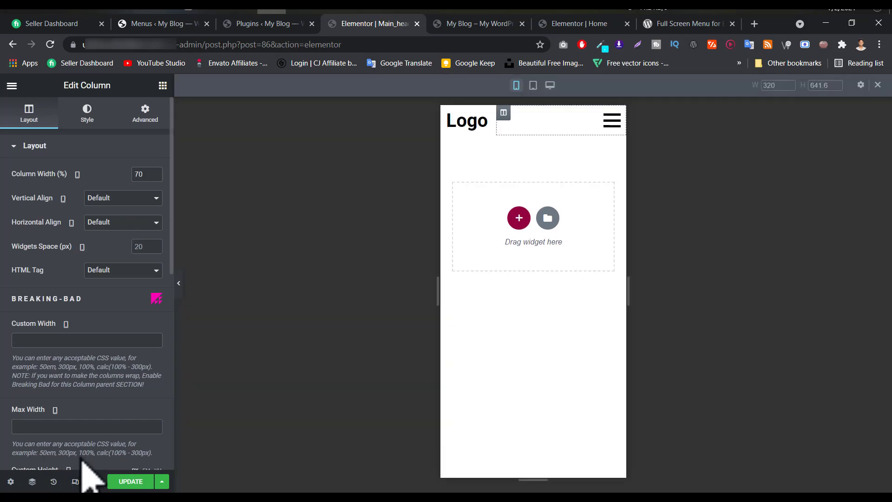
{"action": "left_click", "coordinate": [76, 481]}
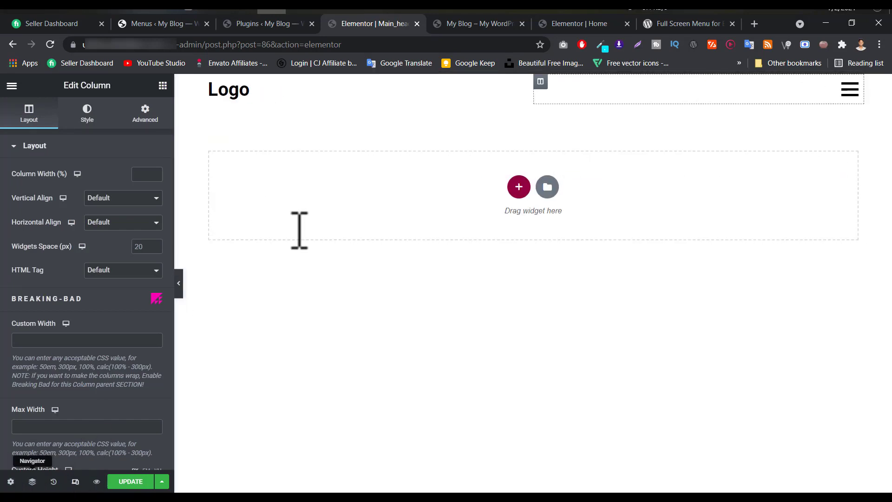
{"action": "left_click", "coordinate": [251, 89]}
{"action": "left_click", "coordinate": [163, 86]}
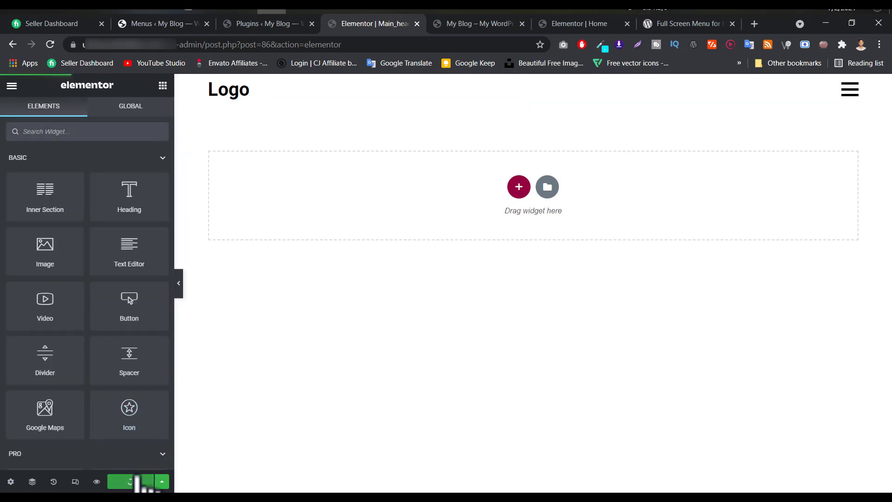
Reload the site's front page, check its header in the incognito window too, and close that window.
{"action": "left_click", "coordinate": [444, 24]}
{"action": "left_click", "coordinate": [262, 45]}
{"action": "key", "text": "Return"}
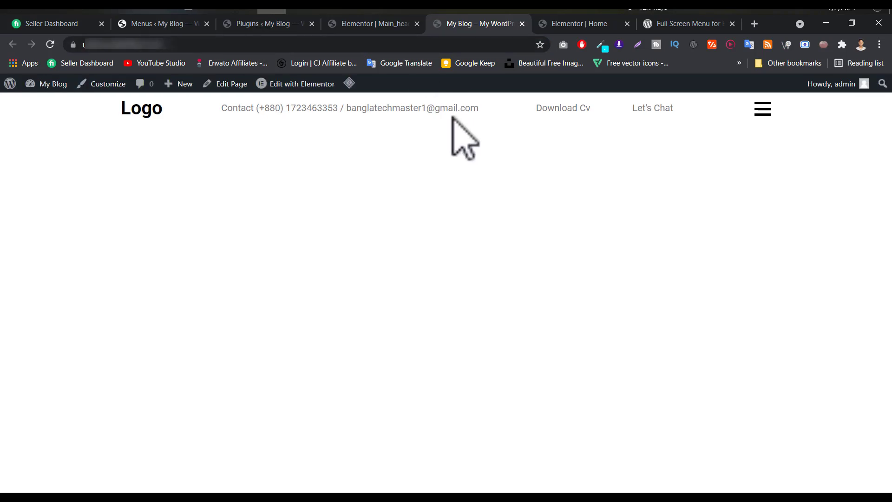
{"action": "key", "text": "alt+Tab"}
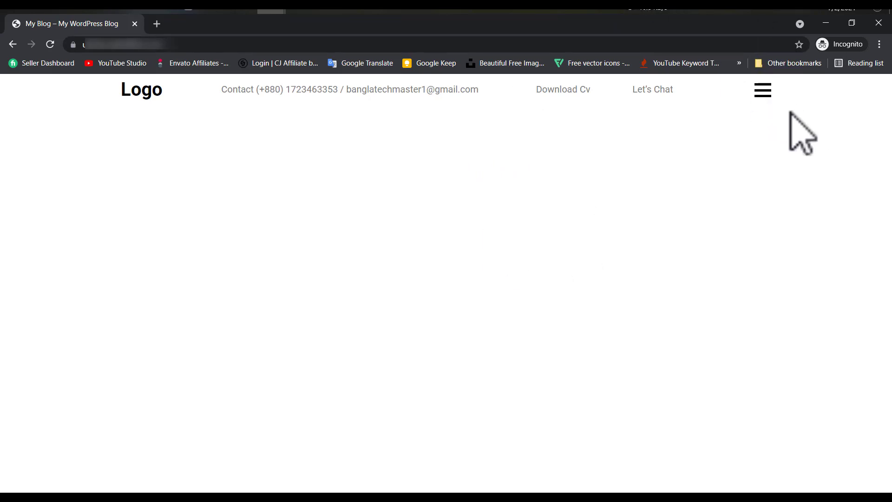
{"action": "left_click", "coordinate": [879, 23]}
Open the Elementor Header & Footer Builder template list and bring up Main_header's edit page in a new tab.
{"action": "left_click", "coordinate": [377, 24]}
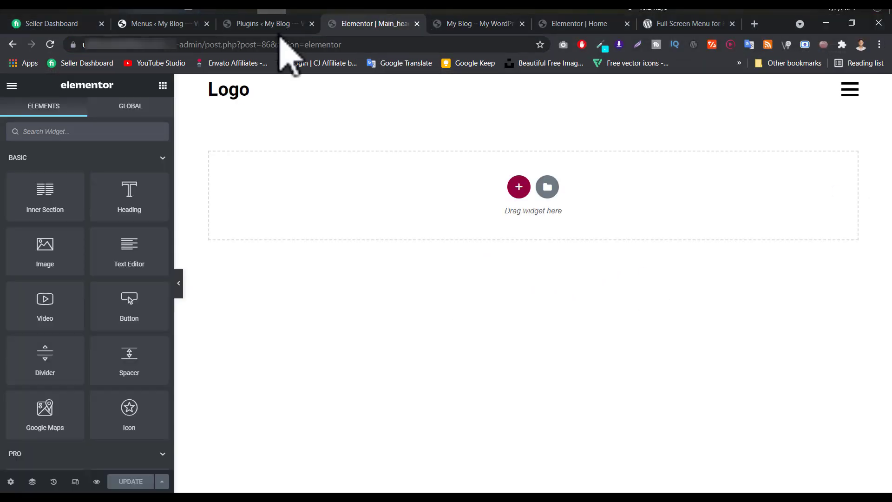
{"action": "left_click", "coordinate": [278, 24]}
{"action": "left_click", "coordinate": [393, 24]}
{"action": "left_click", "coordinate": [279, 24]}
{"action": "scroll", "coordinate": [20, 319], "scroll_direction": "down", "scroll_amount": 3}
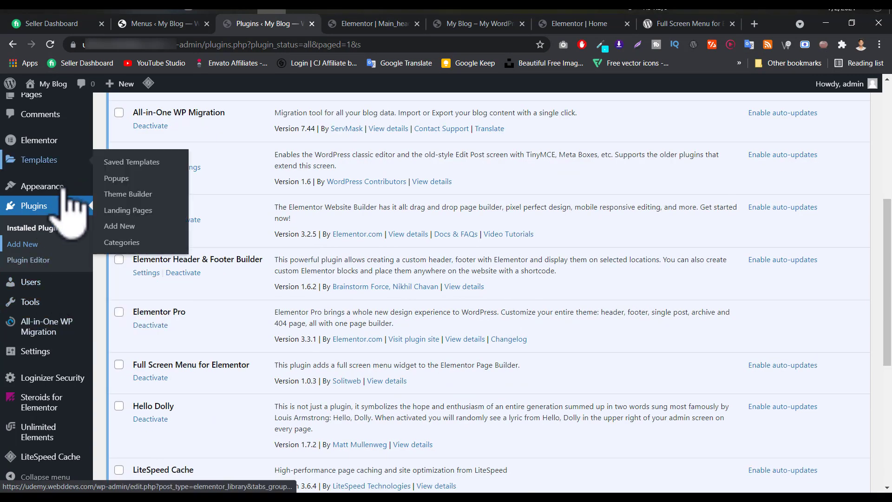
{"action": "mouse_move", "coordinate": [101, 191]}
{"action": "left_click", "coordinate": [135, 245]}
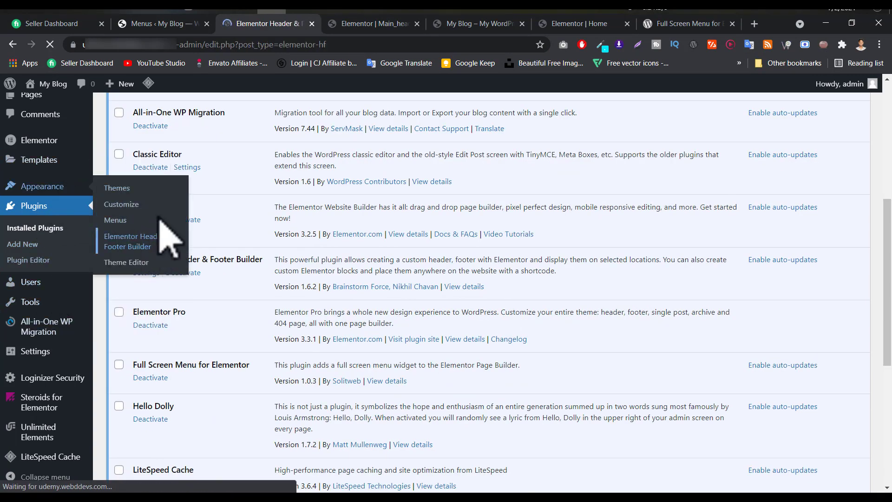
{"action": "right_click", "coordinate": [139, 261]}
{"action": "left_click", "coordinate": [158, 267]}
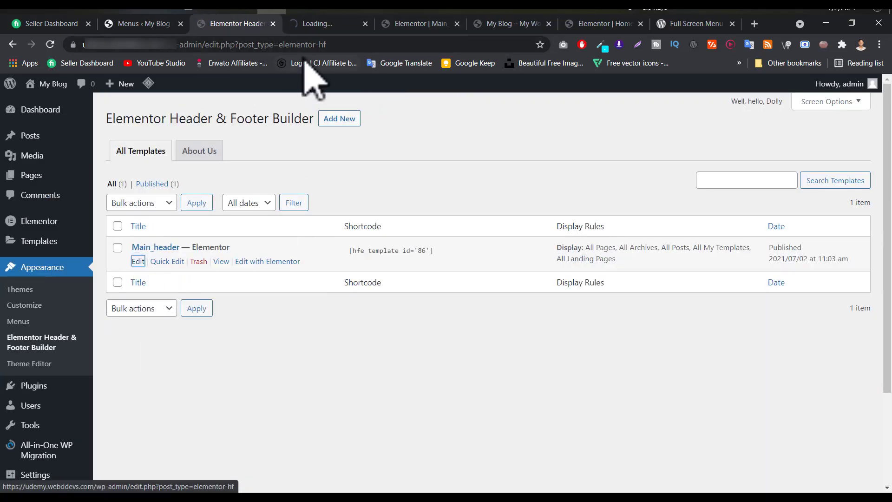
{"action": "left_click", "coordinate": [308, 26]}
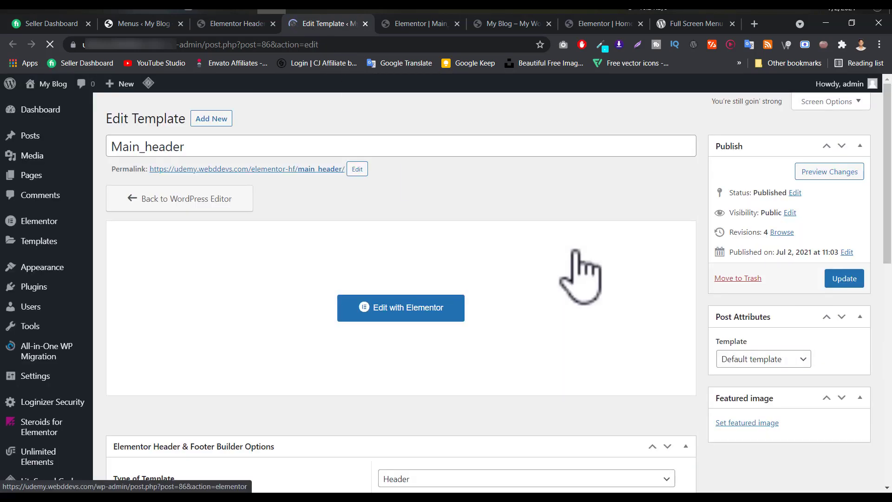
Set the Main_header template's user role to All.
{"action": "scroll", "coordinate": [570, 261], "scroll_direction": "down", "scroll_amount": 8}
{"action": "scroll", "coordinate": [564, 274], "scroll_direction": "down", "scroll_amount": 1}
{"action": "left_click", "coordinate": [413, 250]}
{"action": "left_click", "coordinate": [407, 285]}
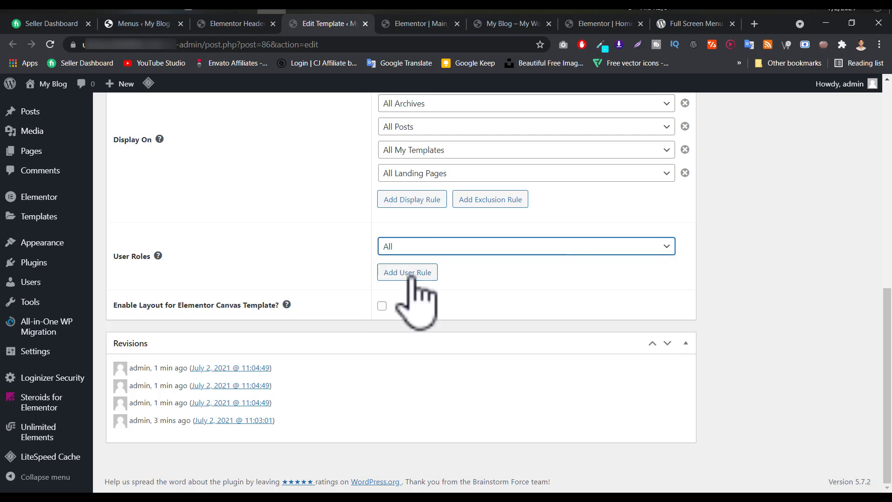
Try an additional Administrator user rule and a further blank rule, and remove both.
{"action": "left_click", "coordinate": [411, 273]}
{"action": "left_click", "coordinate": [406, 271]}
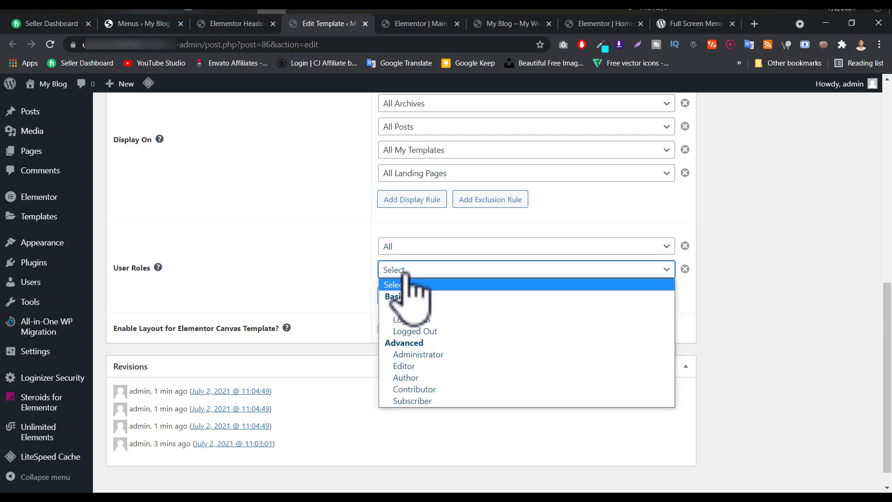
{"action": "left_click", "coordinate": [416, 355]}
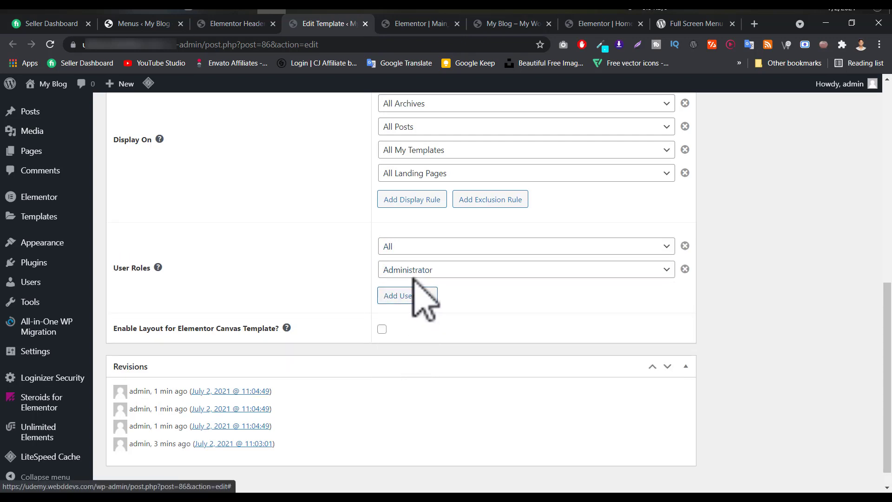
{"action": "left_click", "coordinate": [408, 295]}
{"action": "left_click", "coordinate": [408, 297]}
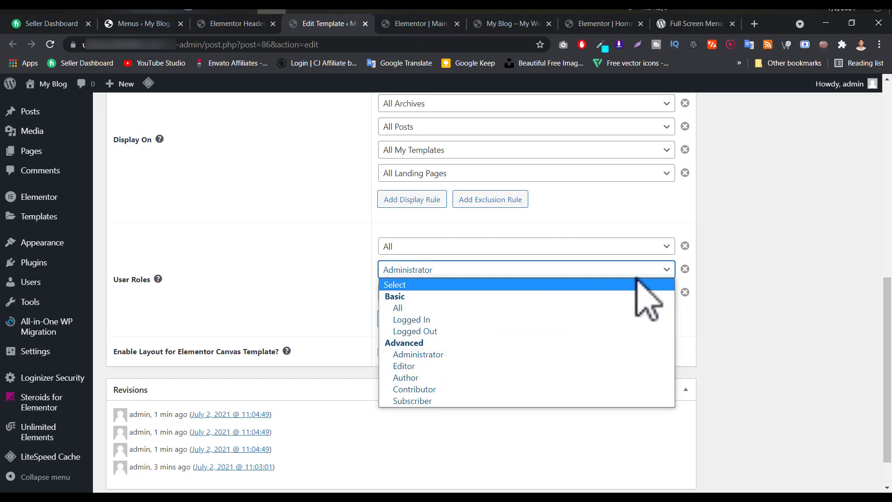
{"action": "left_click", "coordinate": [685, 292]}
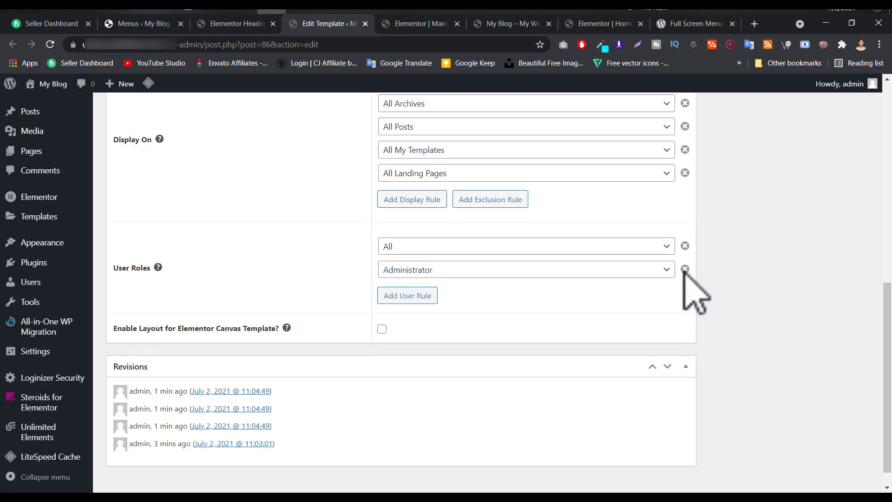
{"action": "left_click", "coordinate": [685, 270]}
Update the Main_header template with its new user role setting.
{"action": "scroll", "coordinate": [651, 295], "scroll_direction": "up", "scroll_amount": 9}
{"action": "left_click", "coordinate": [860, 245]}
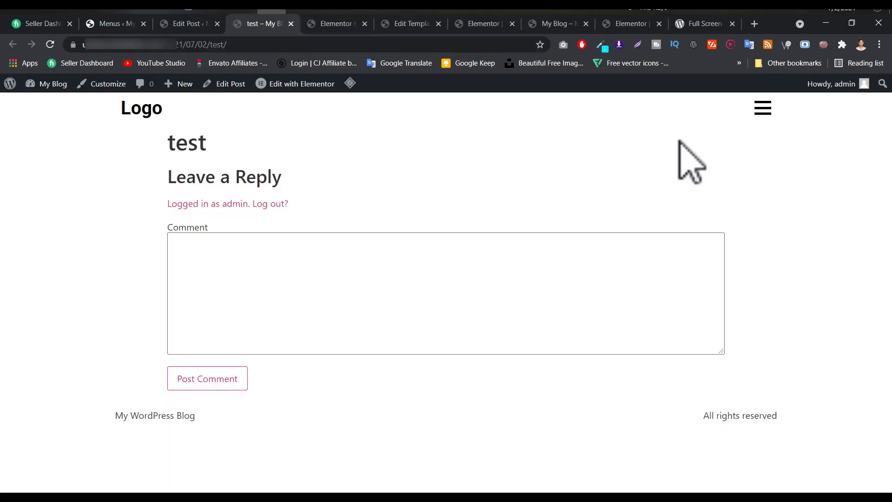
Test opening and closing the header's overlay menu on the published test post.
{"action": "left_click", "coordinate": [762, 108]}
{"action": "left_click", "coordinate": [764, 108]}
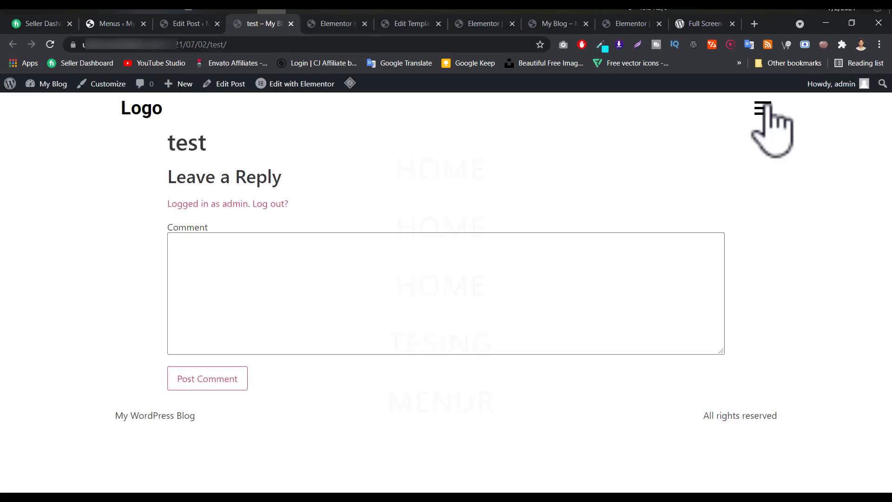
{"action": "left_click", "coordinate": [763, 107]}
{"action": "left_click", "coordinate": [762, 108]}
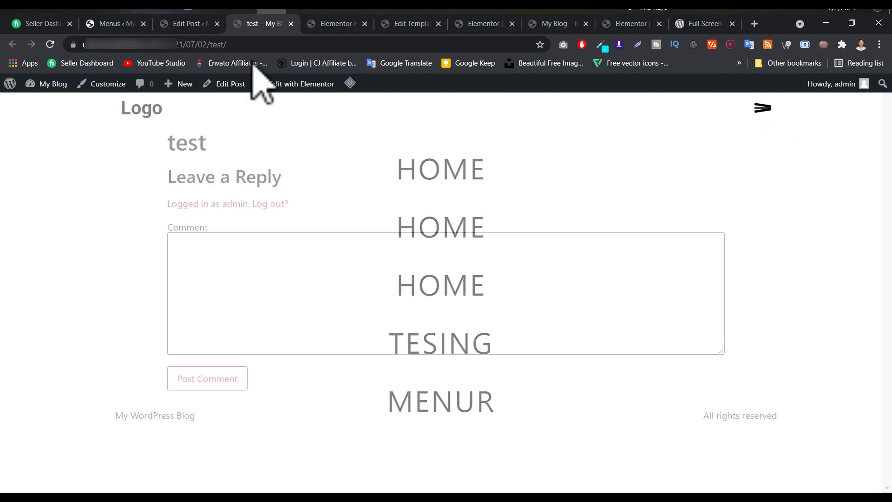
{"action": "mouse_move", "coordinate": [275, 13]}
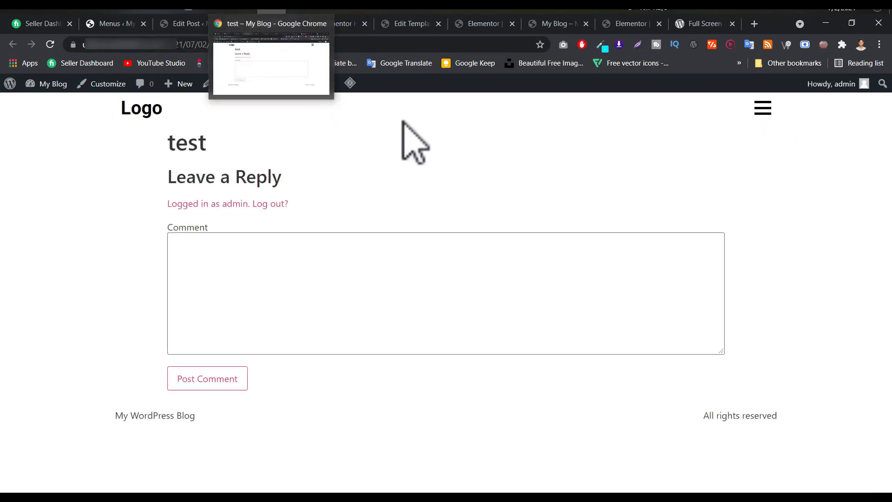
Review the available page layout options in the Main_header template's Elementor post settings.
{"action": "left_click", "coordinate": [344, 24]}
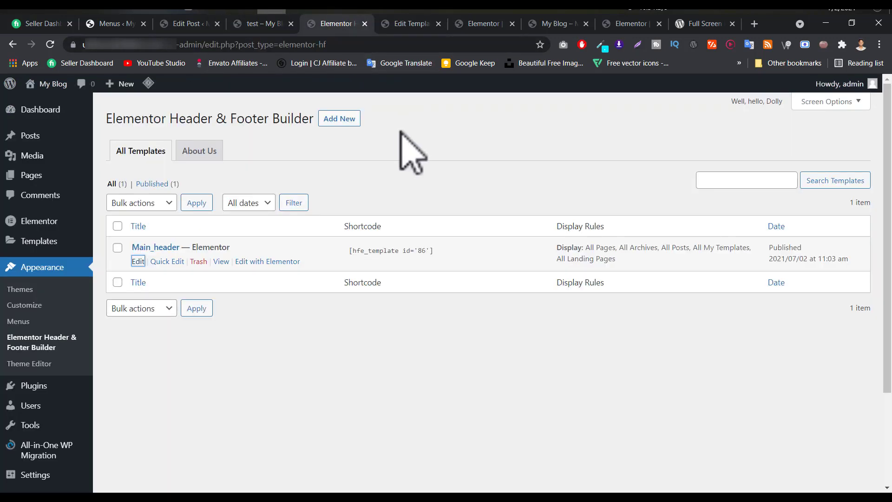
{"action": "left_click", "coordinate": [409, 23]}
{"action": "left_click", "coordinate": [483, 24]}
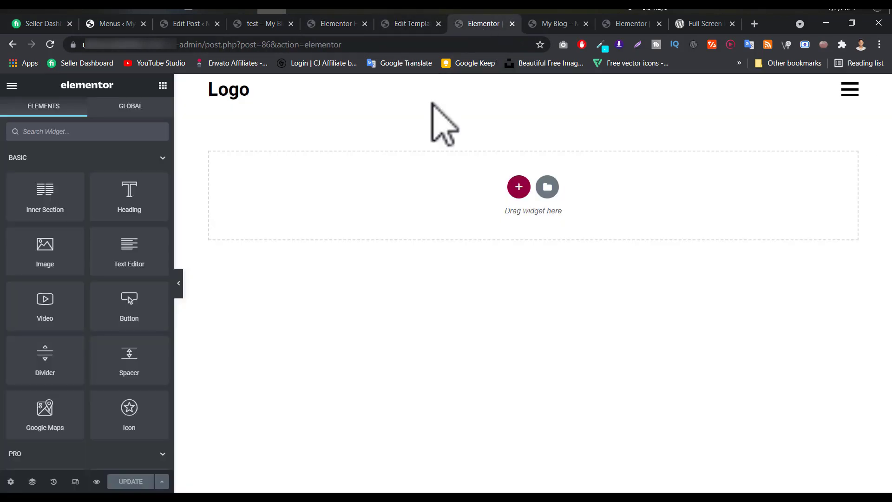
{"action": "left_click", "coordinate": [10, 482]}
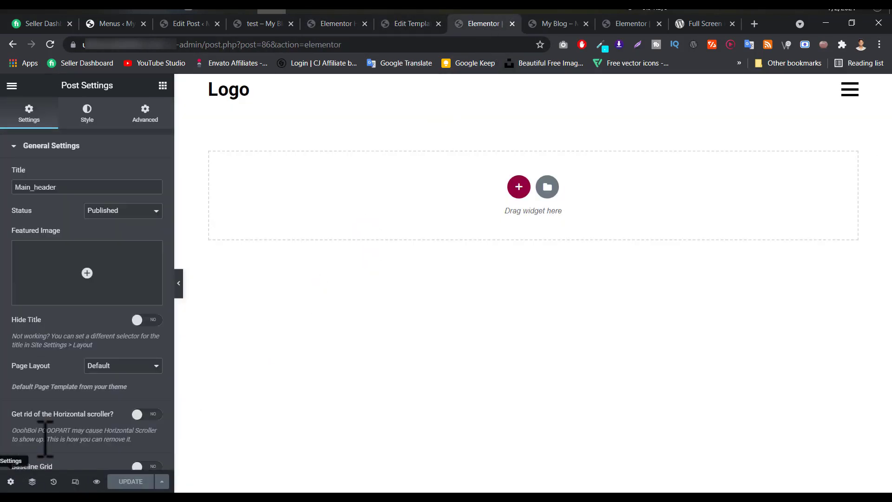
{"action": "left_click", "coordinate": [136, 366]}
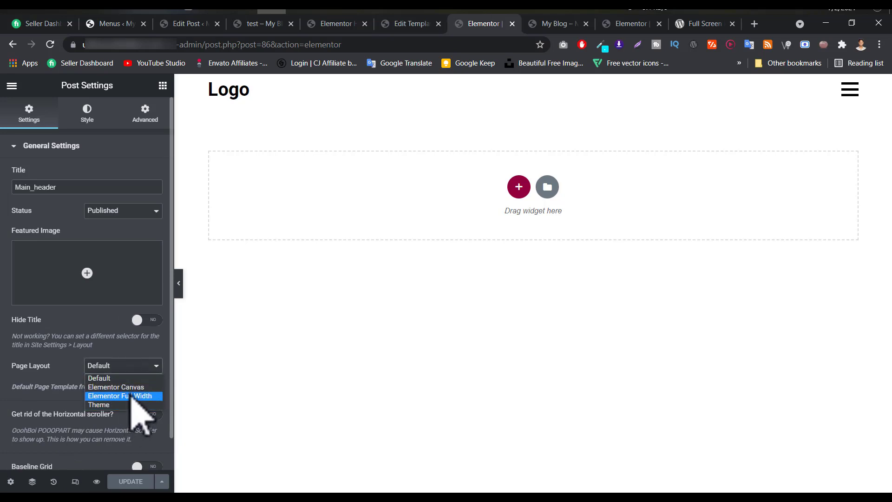
Test opening and closing the header's full-screen overlay menu on the My Blog home page.
{"action": "left_click", "coordinate": [560, 24]}
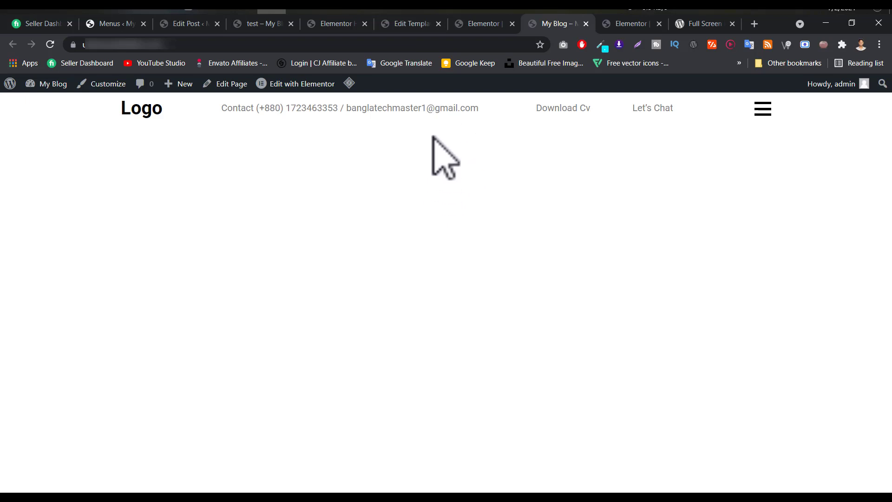
{"action": "left_click", "coordinate": [762, 113]}
{"action": "left_click", "coordinate": [762, 113]}
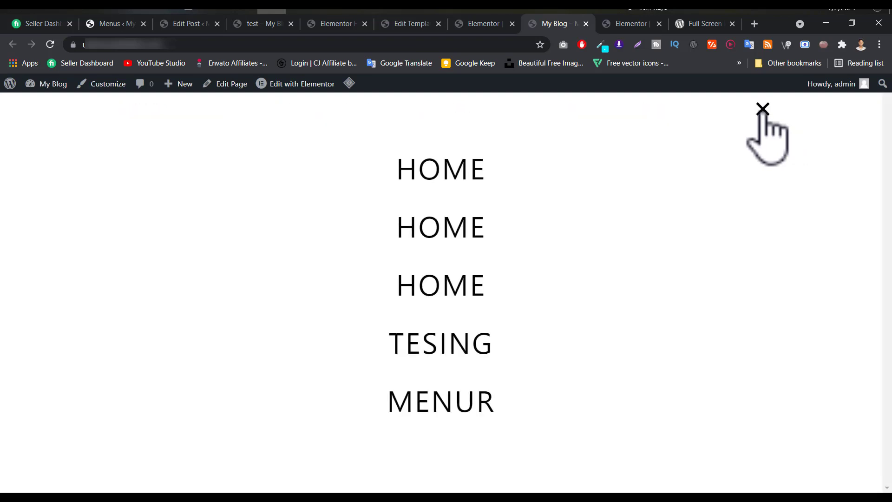
{"action": "left_click", "coordinate": [762, 112]}
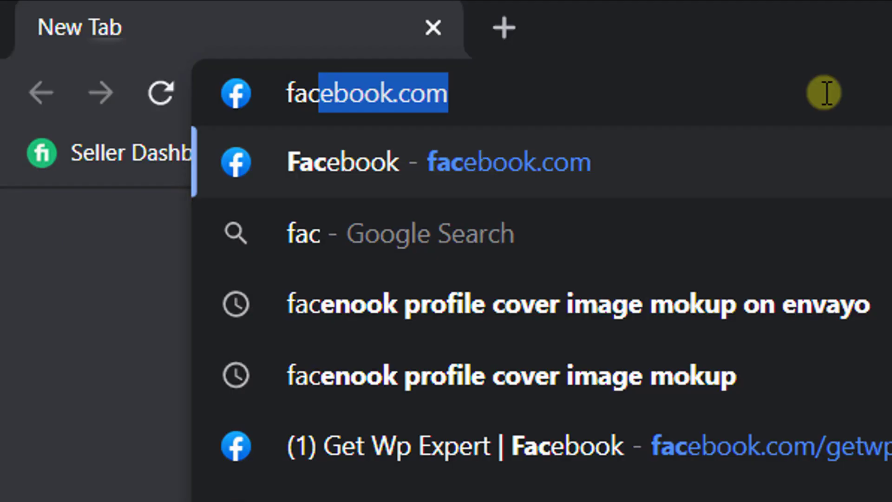
Go to facebook.com/getwpexpert and look through the Get Wp Expert page's contact options and posts.
{"action": "type", "text": "ebook.com/get"}
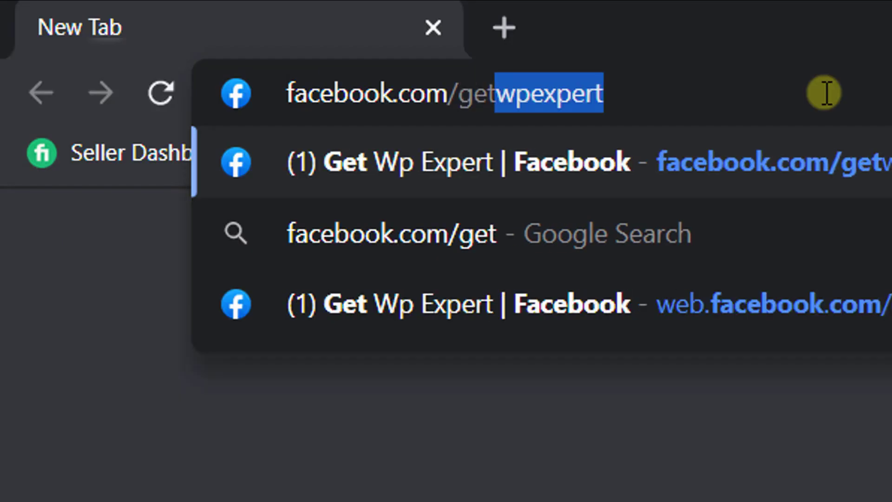
{"action": "key", "text": "Return"}
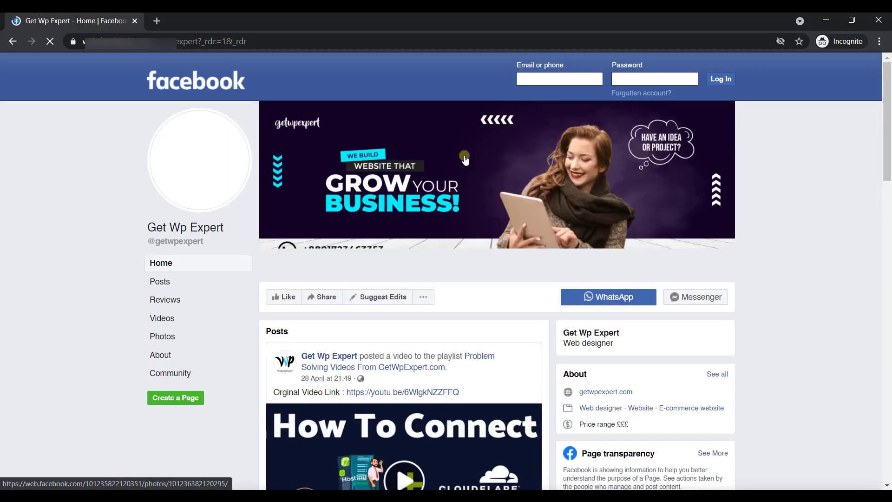
{"action": "scroll", "coordinate": [697, 270], "scroll_direction": "down", "scroll_amount": 1}
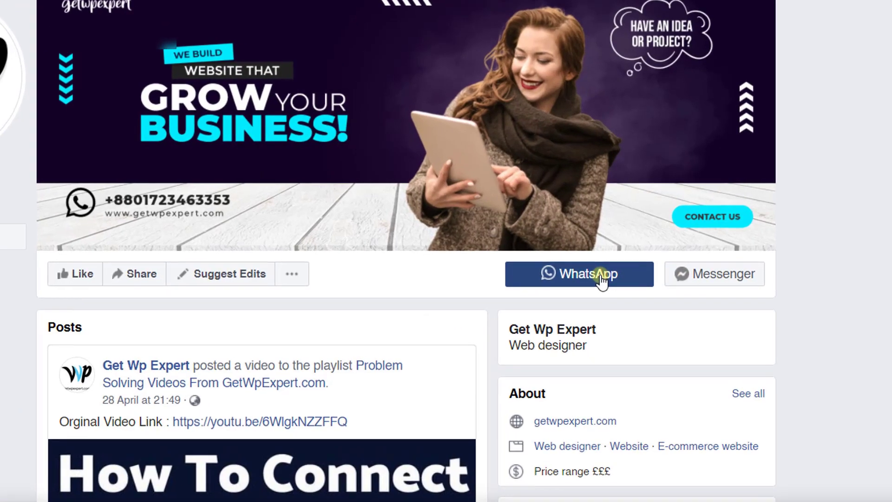
{"action": "scroll", "coordinate": [104, 294], "scroll_direction": "down", "scroll_amount": 8}
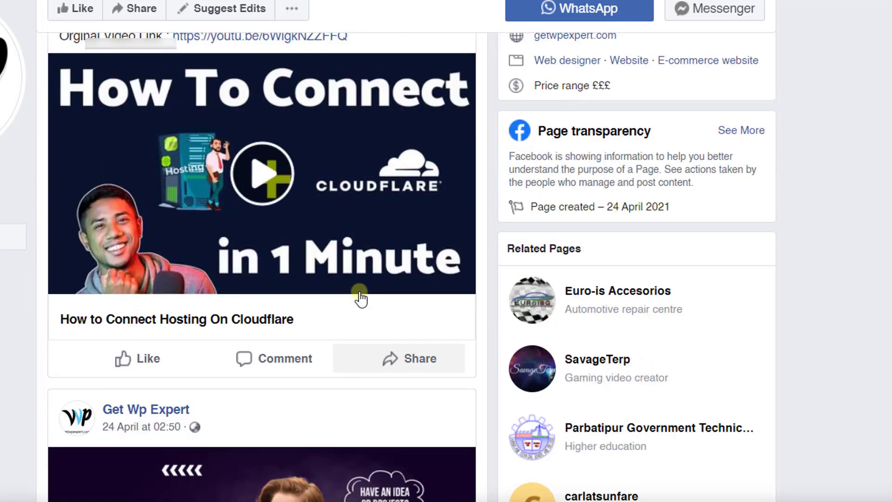
{"action": "scroll", "coordinate": [360, 295], "scroll_direction": "up", "scroll_amount": 4}
{"action": "scroll", "coordinate": [686, 245], "scroll_direction": "up", "scroll_amount": 6}
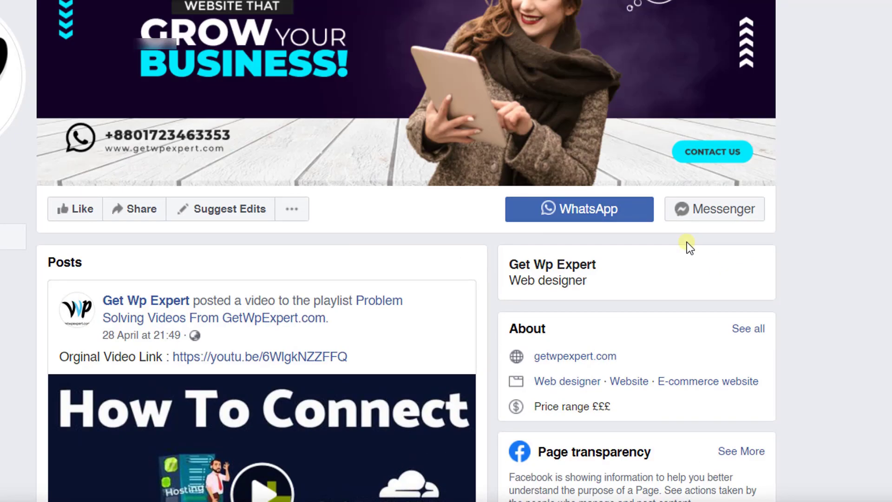